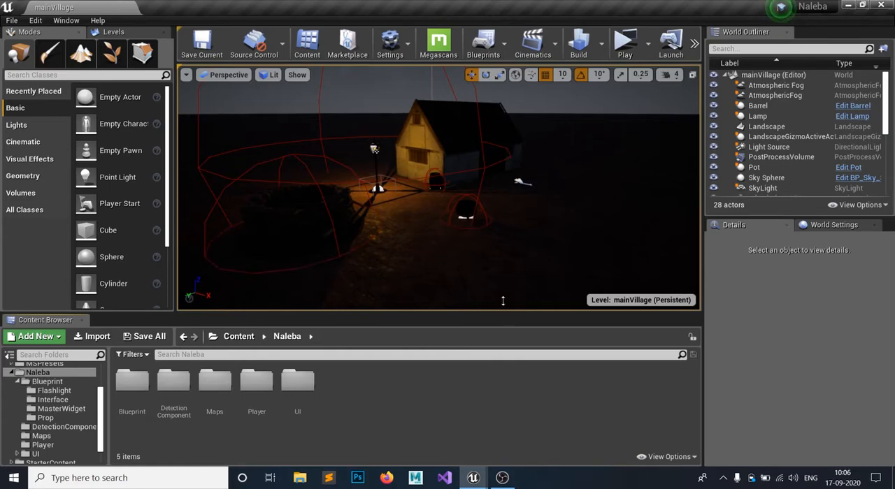
- Play-test the mainVillage level in a standalone window and end the session
left_click(627, 32)
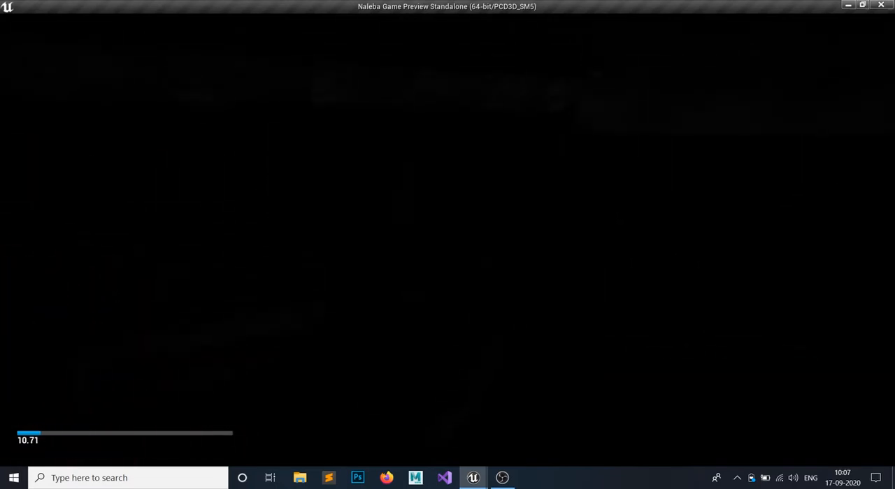
key("Escape")
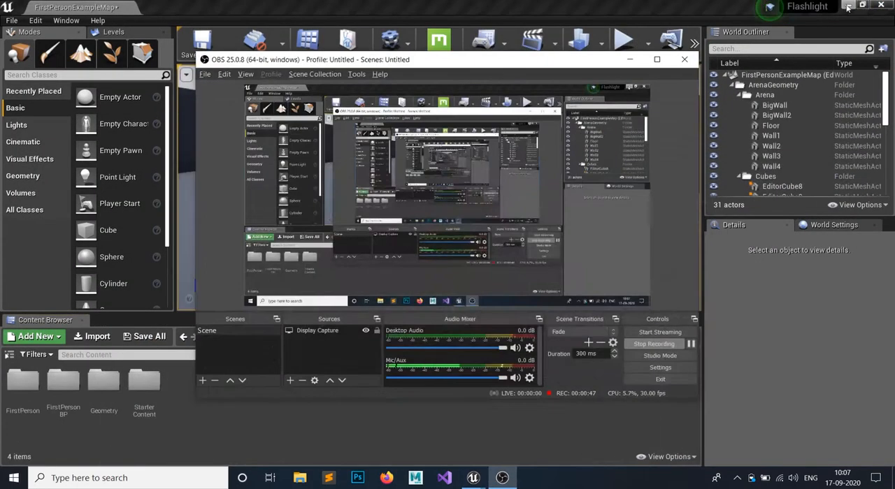
- Save the modified FirstPersonExampleMap level in the Flashlight project and open the FirstPersonBP content folder
left_click(634, 61)
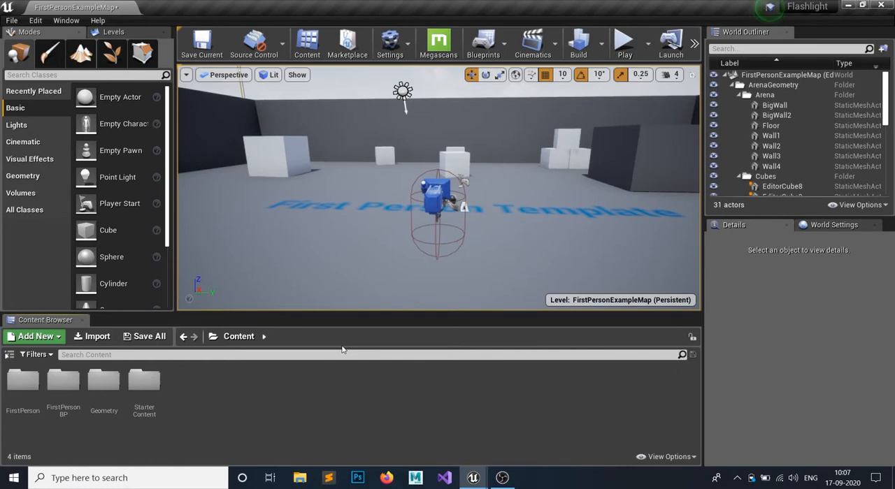
left_click(144, 336)
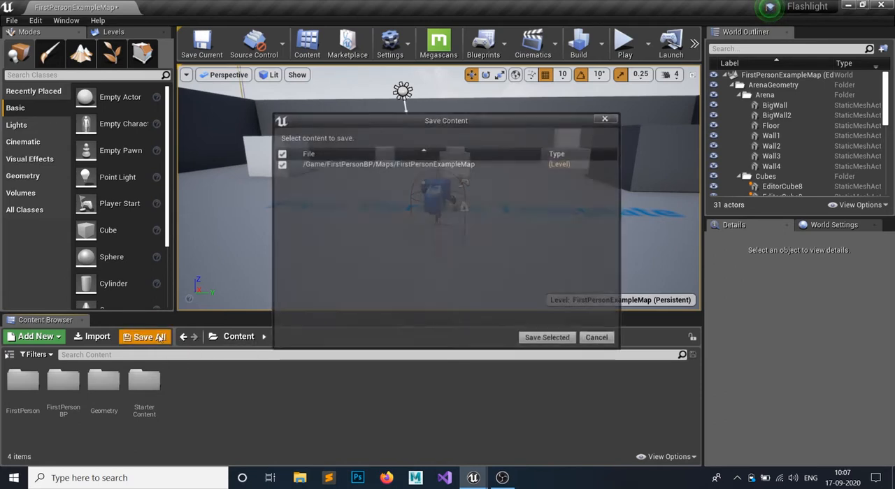
left_click(548, 339)
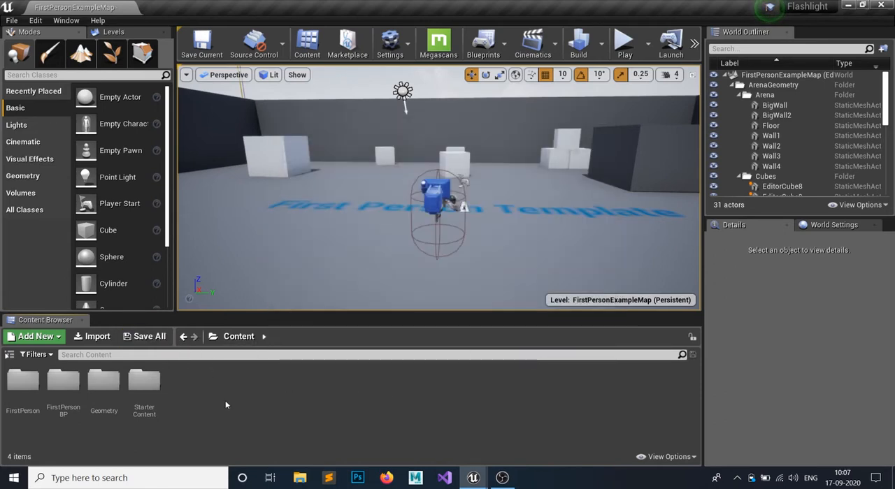
double_click(60, 388)
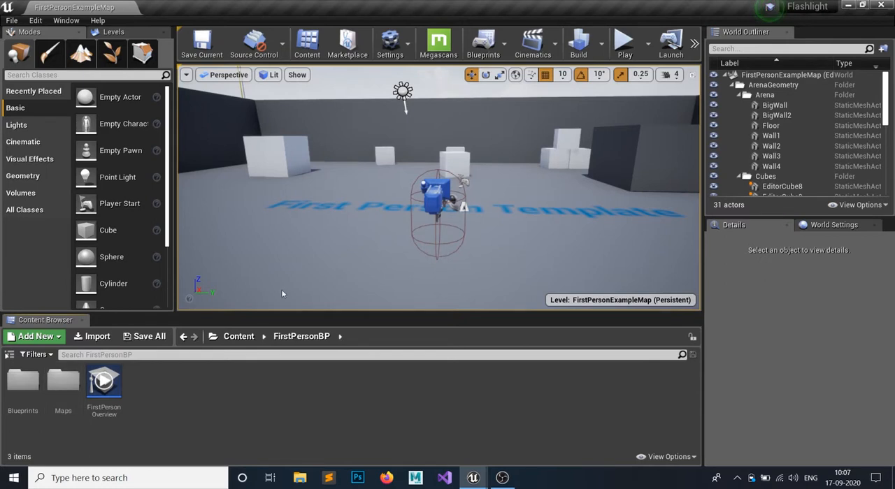
- Rotate the Light Source directional light upward to darken the level and refresh the SkySphereBlueprint's sky material
right_click_drag(402, 184, 403, 149)
left_click(404, 160)
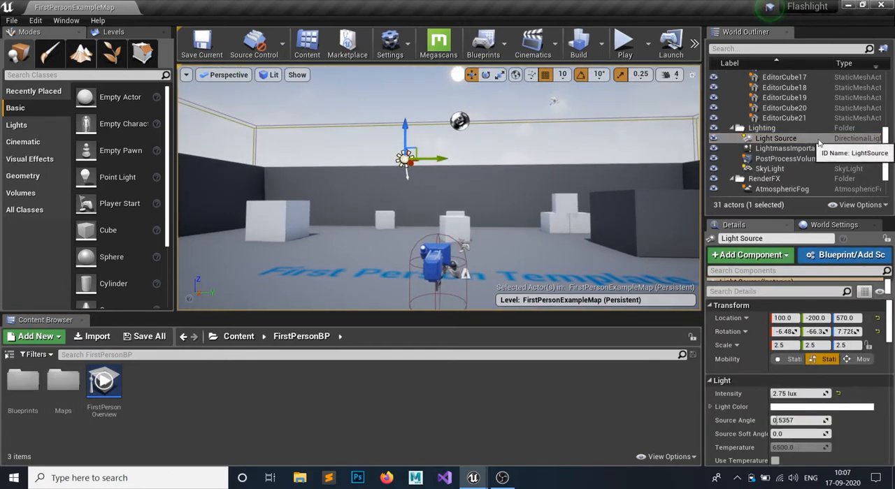
key("e")
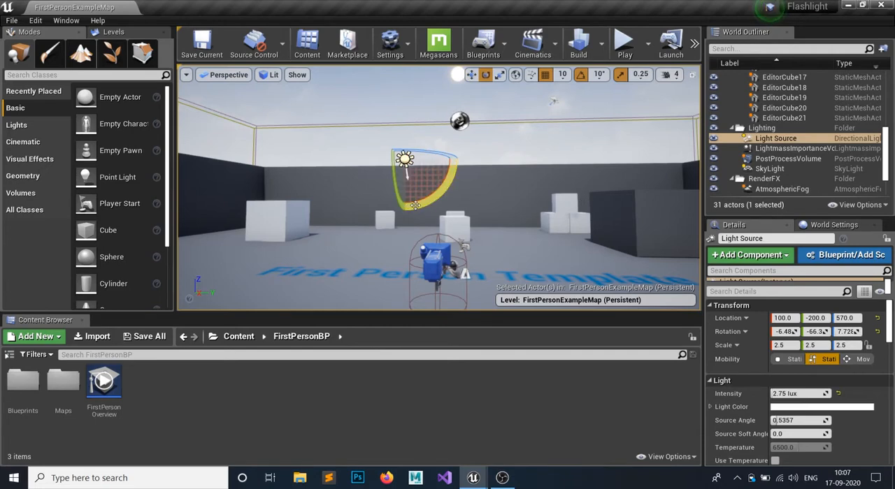
mouse_move(414, 205)
left_mouse_down()
mouse_move(361, 194)
mouse_move(378, 206)
mouse_move(410, 203)
left_mouse_up()
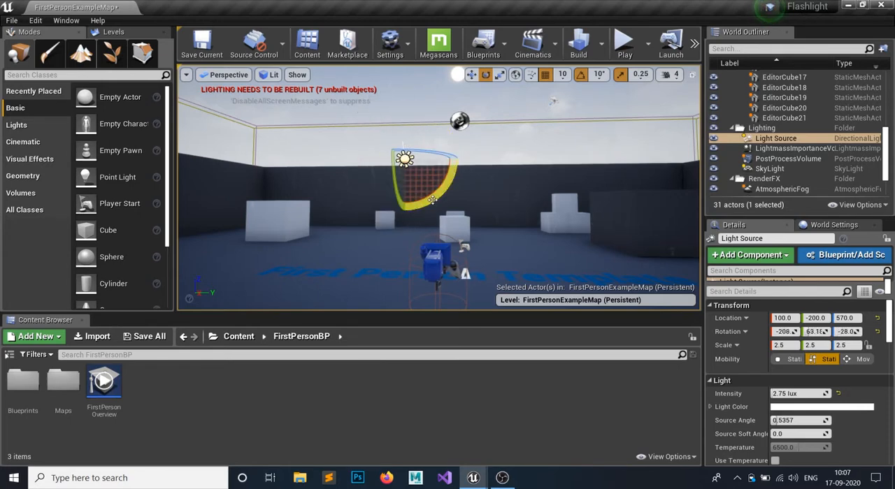
left_click(504, 107)
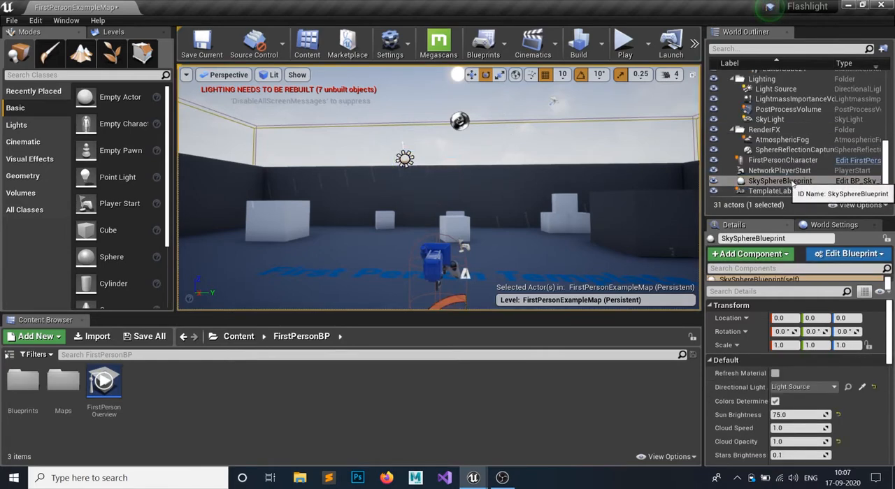
left_click(774, 374)
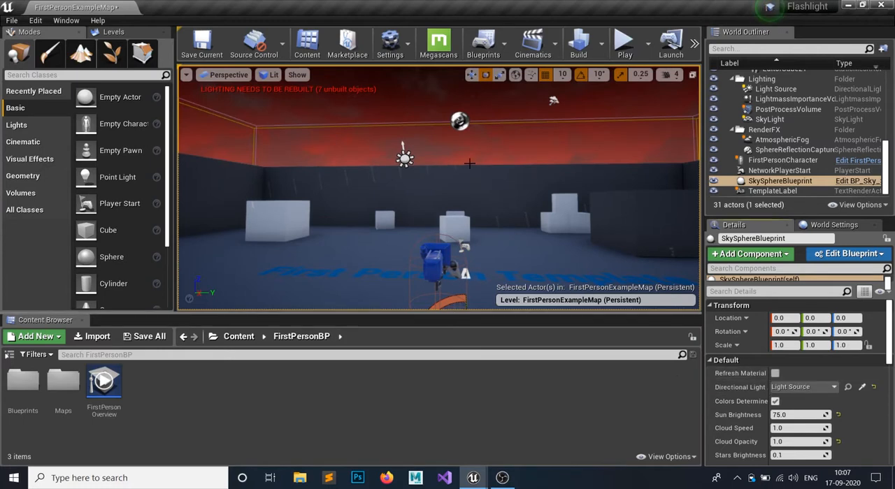
- Rotate the Light Source to about -186°, 66.3°, -7.72° and refresh the SkySphereBlueprint's material again
left_click(405, 158)
left_click_drag(443, 170, 449, 183)
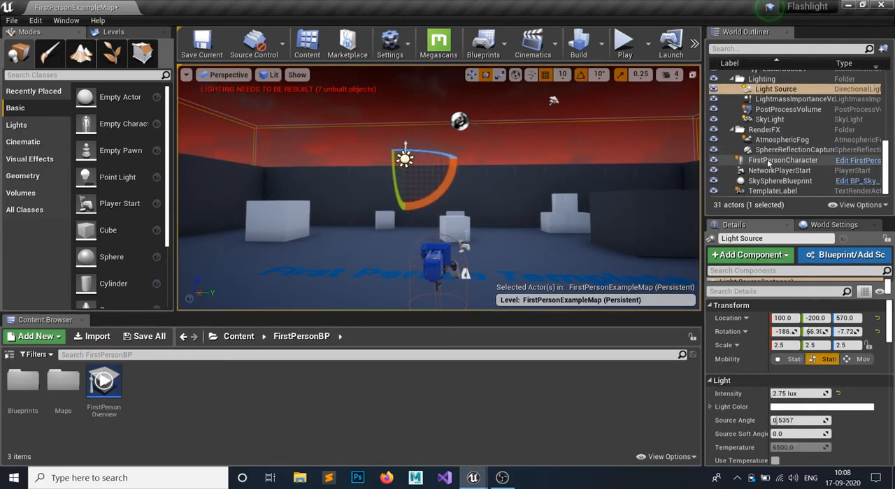
left_click(780, 181)
left_click(775, 374)
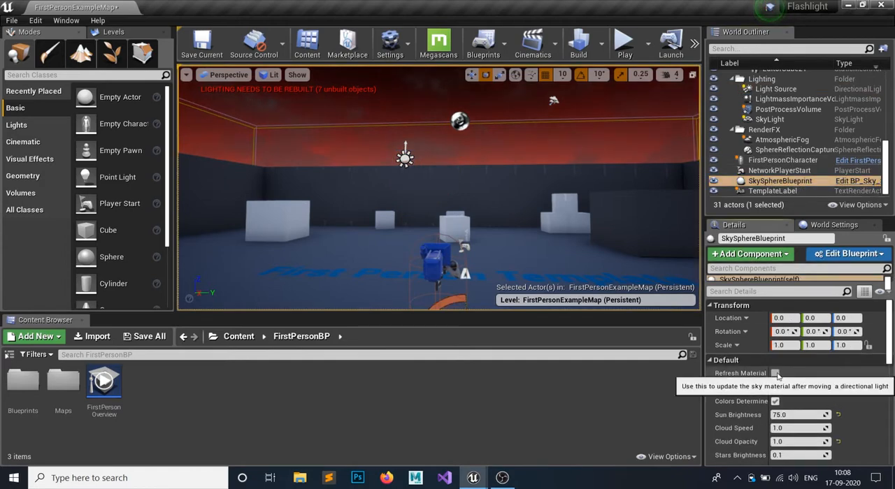
- Play-test the darkened FirstPersonExampleMap level in the editor viewport and stop the session
left_click(623, 49)
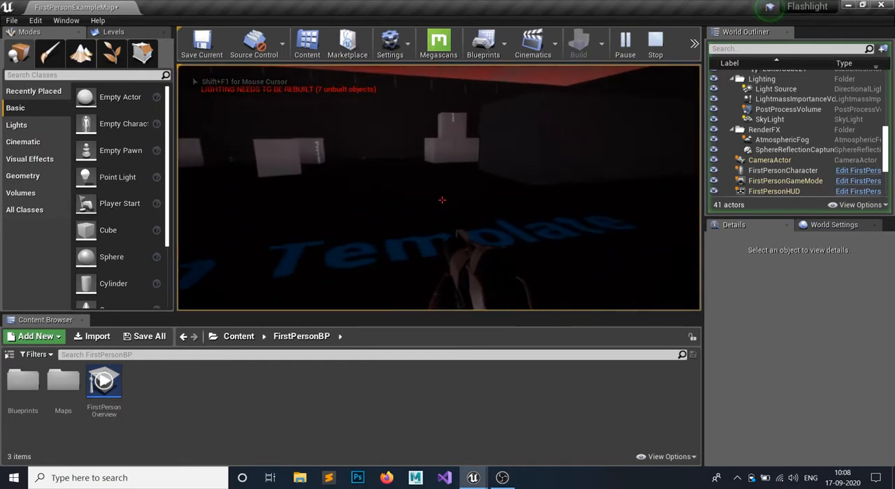
key("Escape")
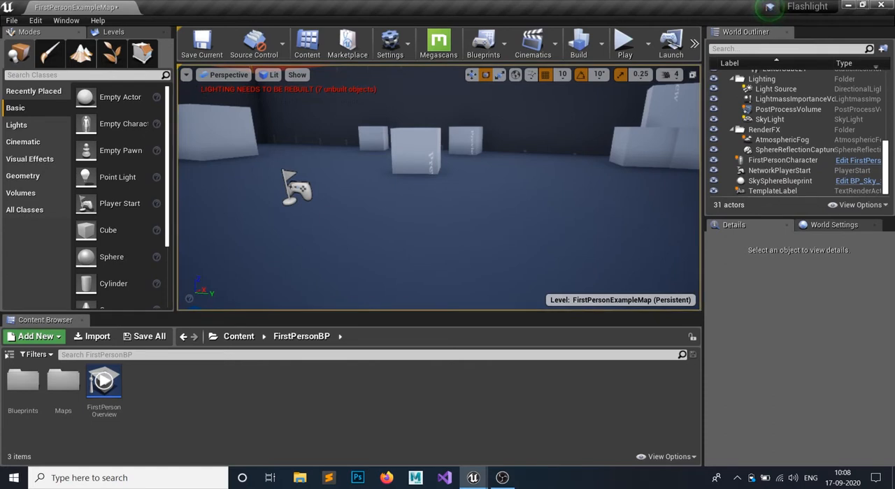
- Build all levels to recompute the lighting and dismiss the message log
right_click_drag(304, 208, 339, 143)
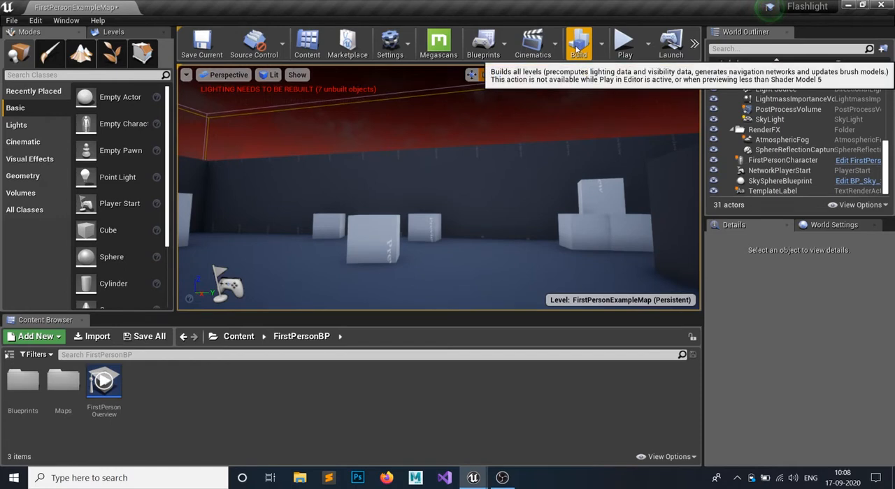
left_click(576, 49)
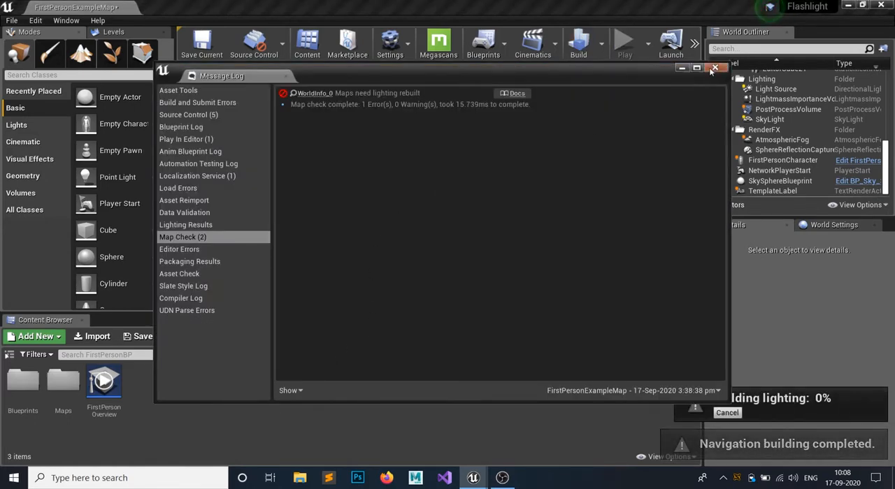
left_click(714, 69)
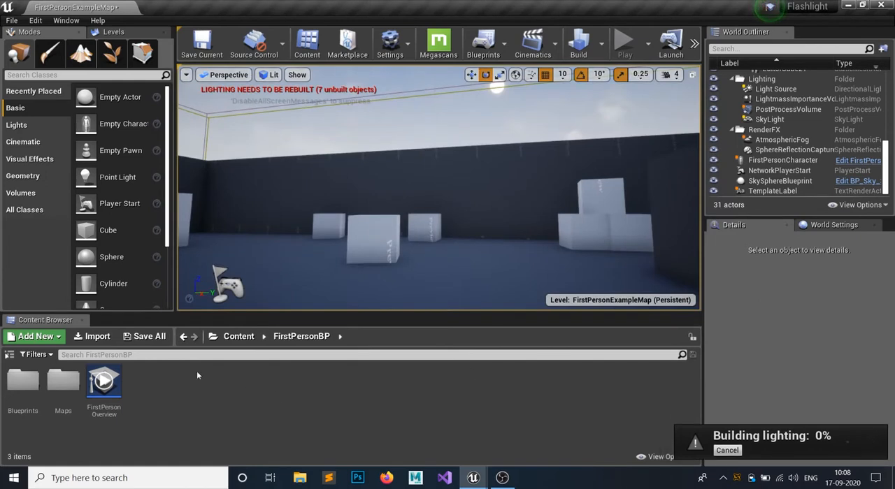
- Open the FirstPersonCharacter blueprint from the Blueprints folder inside FirstPersonBP
left_click(256, 339)
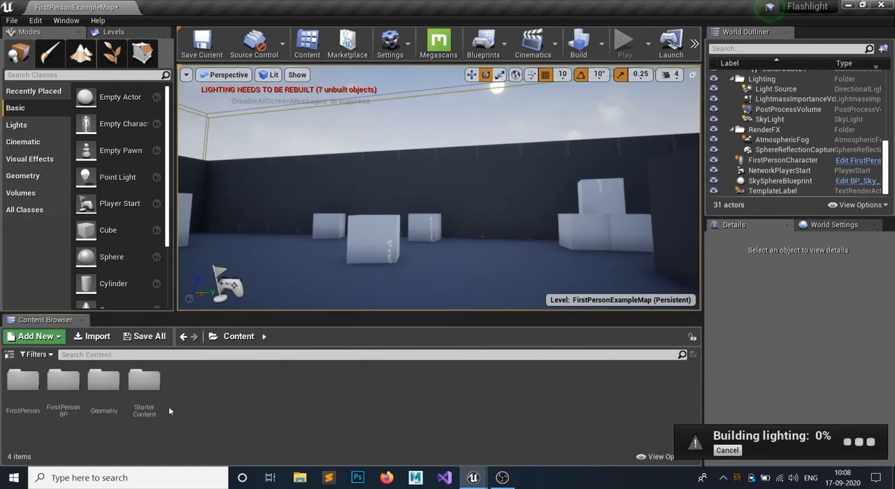
double_click(137, 400)
left_click(239, 336)
double_click(67, 395)
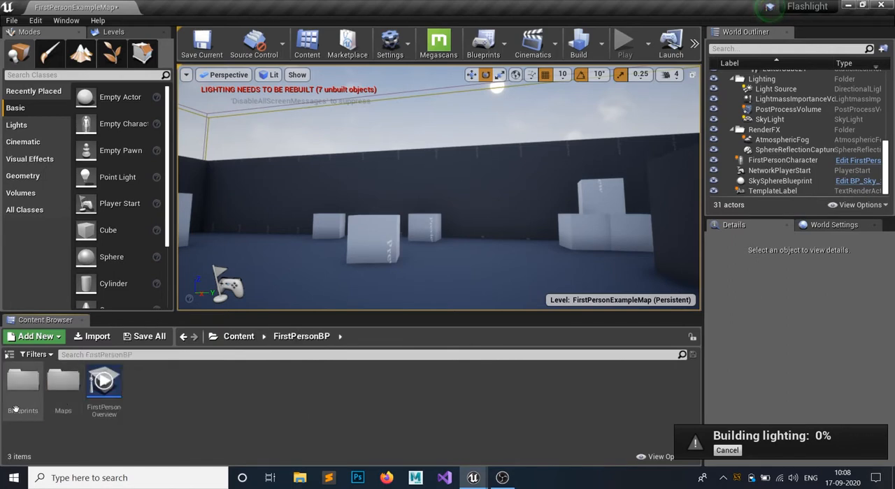
double_click(23, 395)
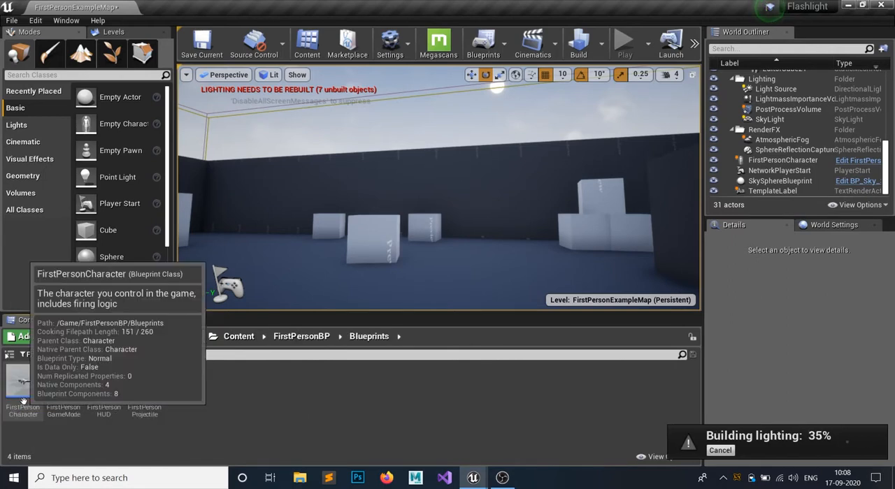
double_click(24, 395)
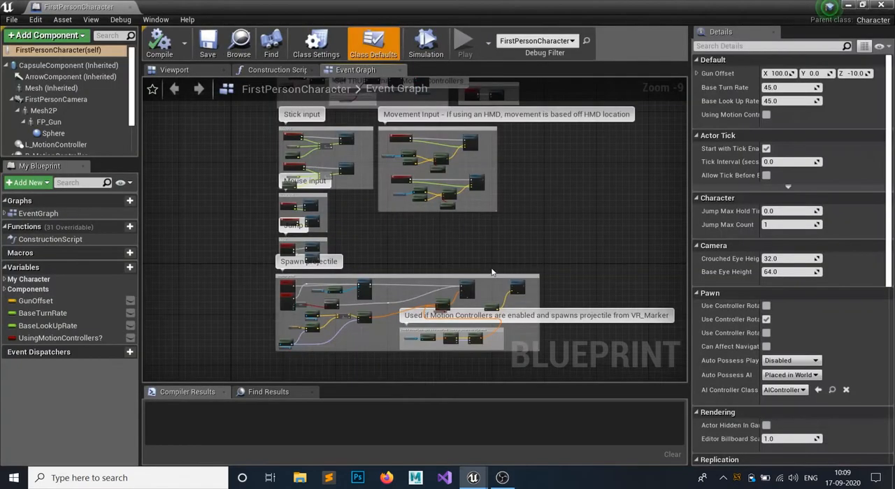
- Examine the character's Event Graph, its 3D component preview, and the FP_Gun and Sphere components
right_click_drag(558, 284, 494, 222)
scroll(494, 222, "up", 5)
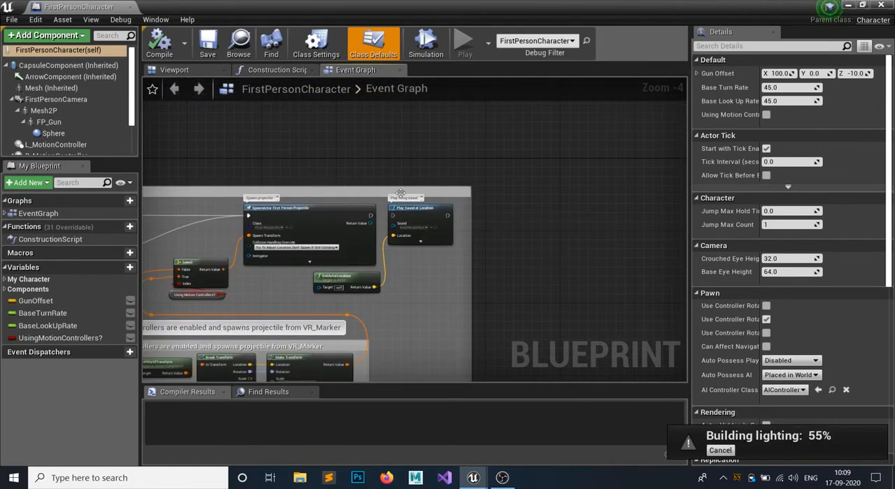
right_click_drag(218, 144, 415, 176)
scroll(415, 176, "down", 2)
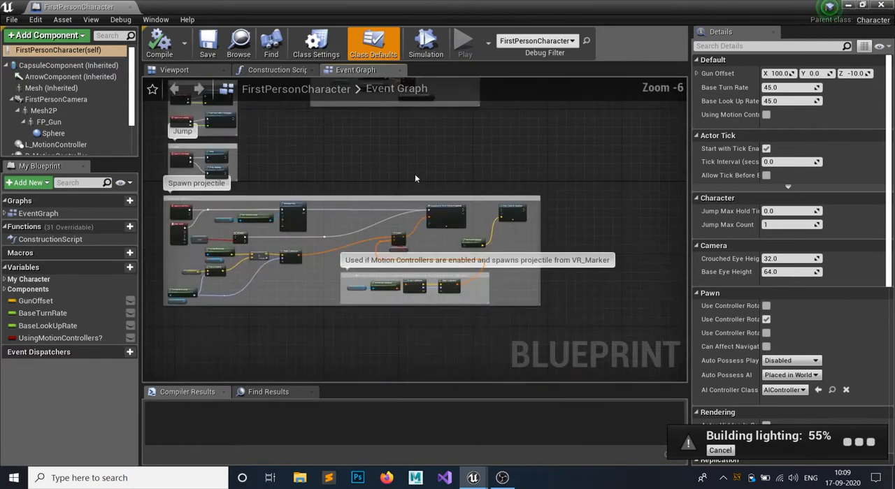
right_click_drag(302, 127, 380, 187)
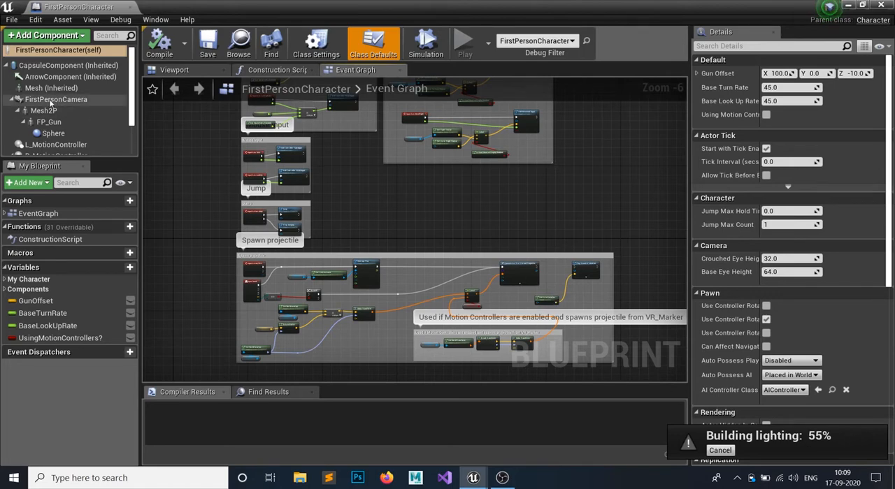
scroll(50, 103, "down", 2)
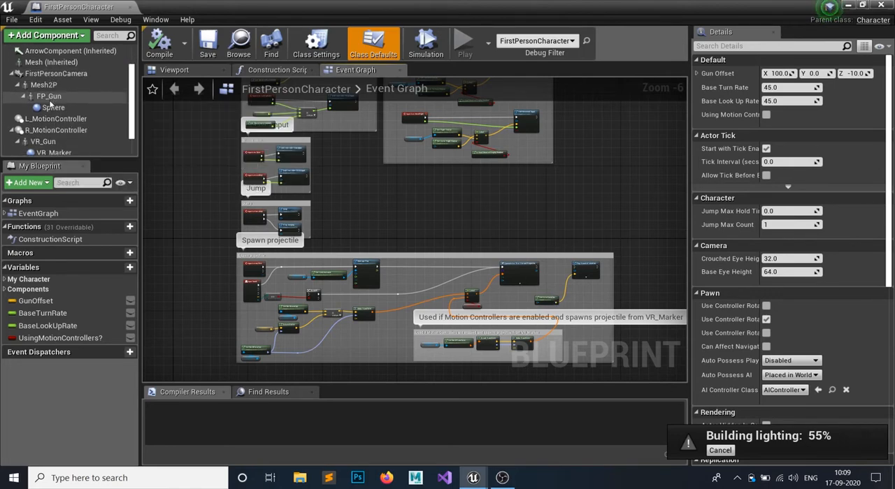
left_click(187, 71)
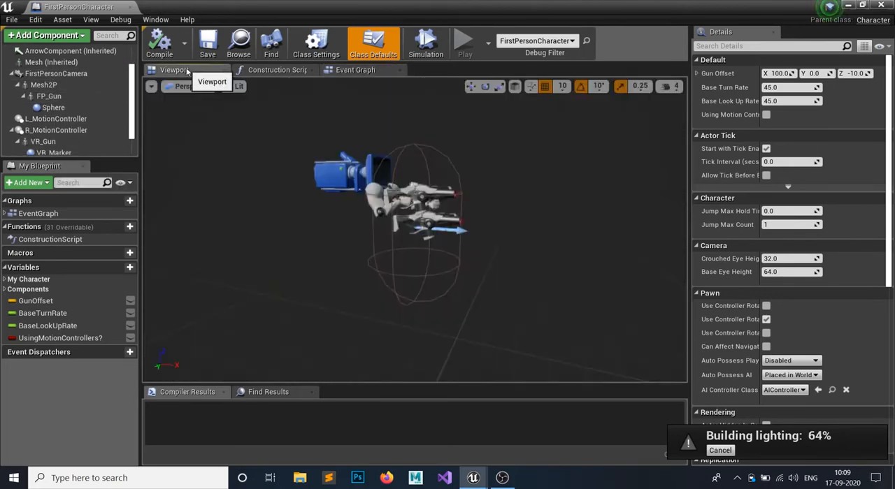
left_click(455, 195)
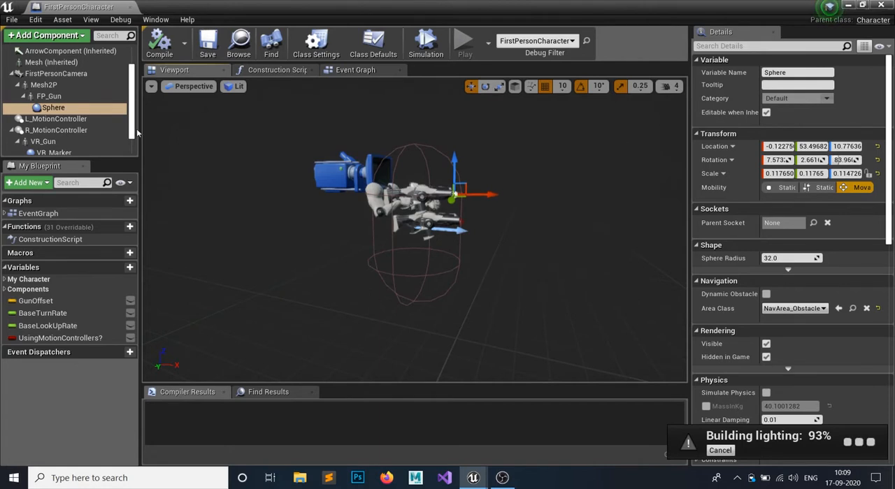
left_click(57, 97)
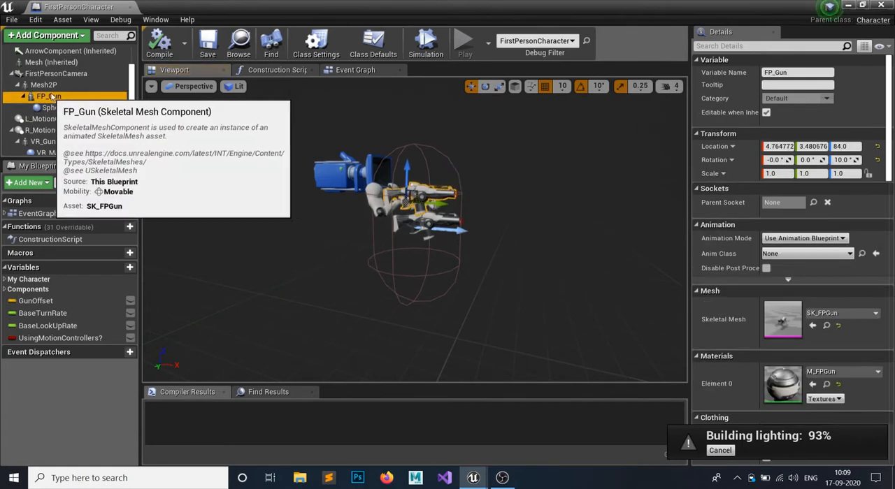
left_click(56, 108)
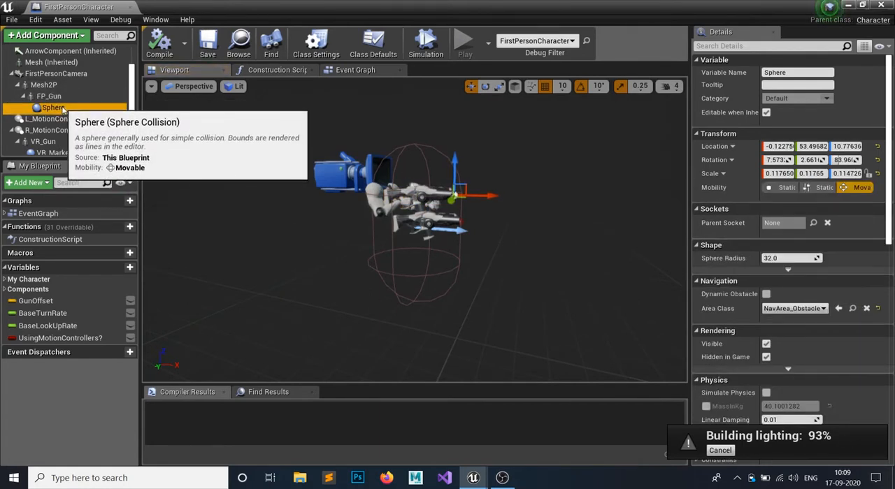
- Add a Spot Light component as a child of FP_Gun, keeping the name SpotLight, and inspect its light cone
left_click(56, 98)
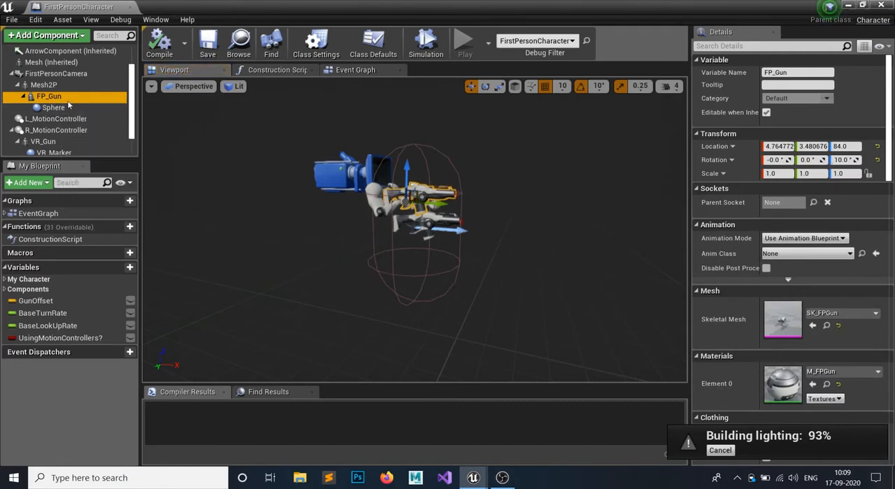
left_click(71, 38)
type("spot")
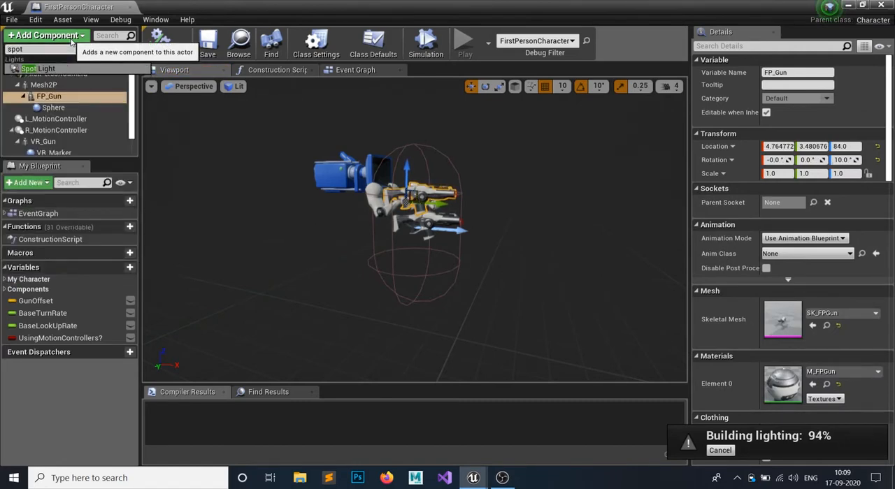
key("Return")
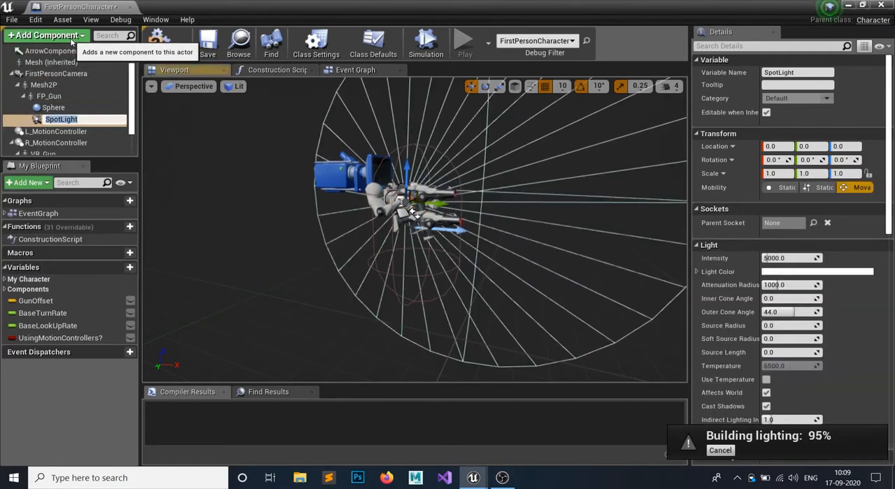
scroll(265, 218, "down", 5)
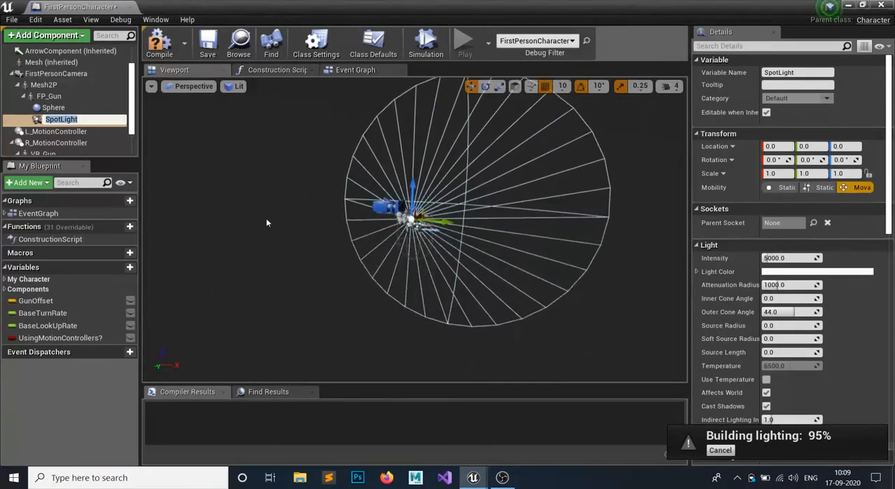
right_click_drag(261, 204, 327, 203)
right_click_drag(417, 225, 350, 230)
mouse_move(264, 204)
right_mouse_down()
mouse_move(266, 179)
mouse_move(264, 204)
right_mouse_up()
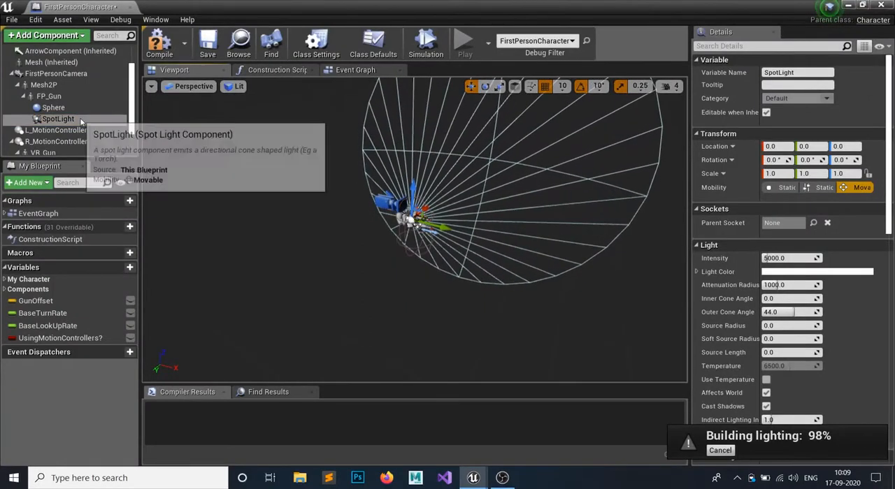
- Compile the blueprint, play-test the example map to check the spot light on the gun, and return to the FirstPersonCharacter blueprint
left_click_drag(81, 124, 44, 105)
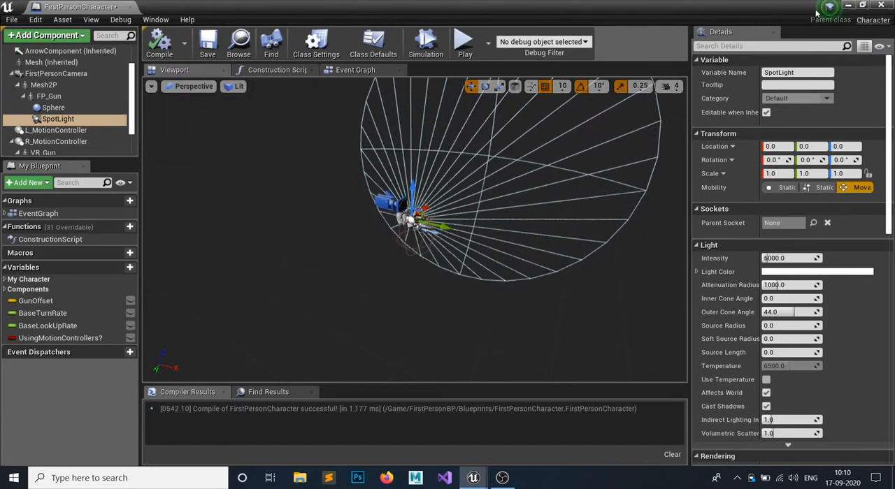
left_click(847, 4)
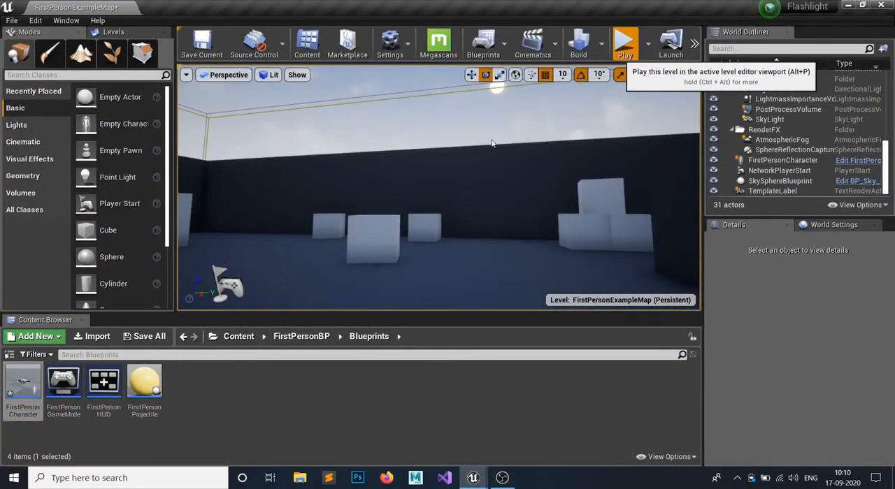
left_click(477, 158)
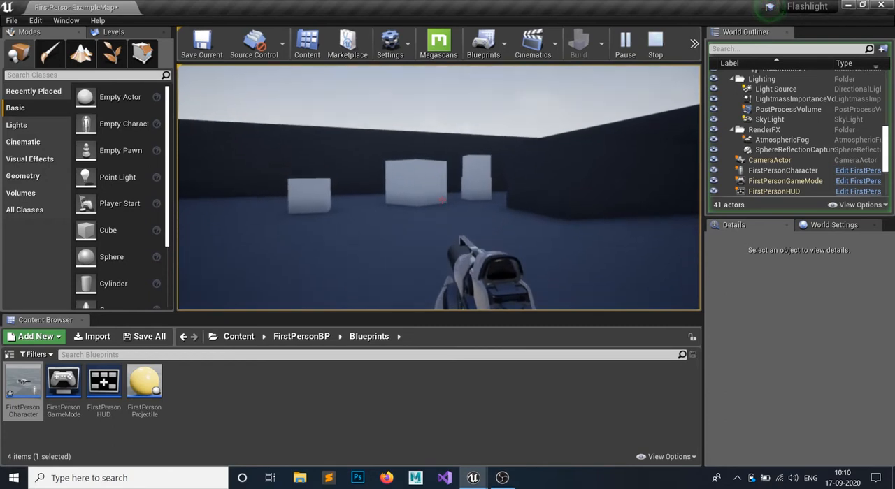
key("shift+F1")
key("Escape")
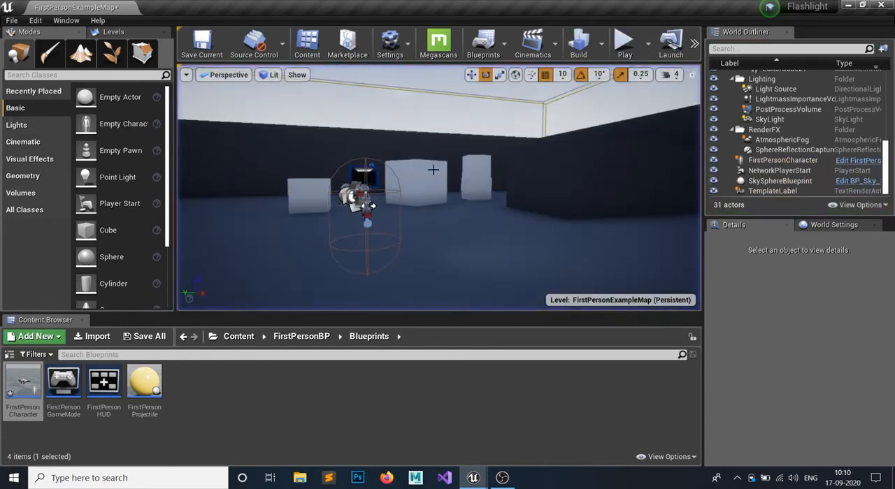
left_click(479, 113)
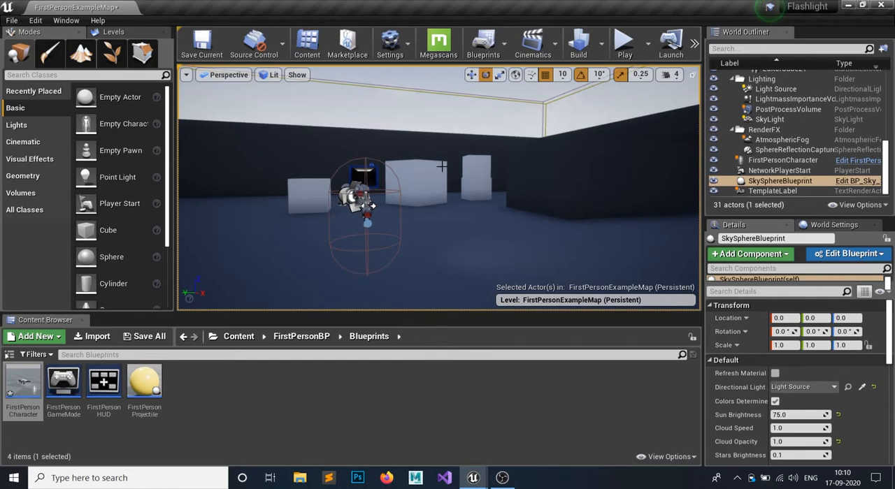
key("alt+Tab")
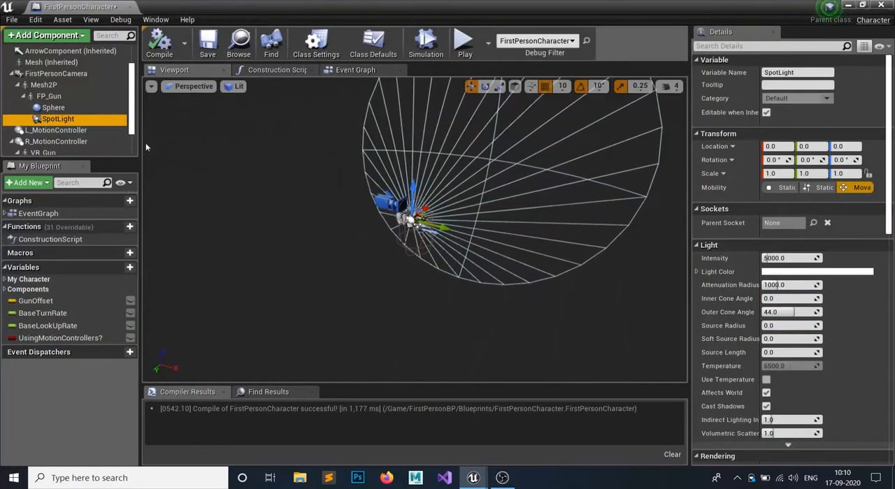
- Rotate the SpotLight component 90° about the Z axis so its cone points along the gun barrel
right_click_drag(286, 263, 319, 209)
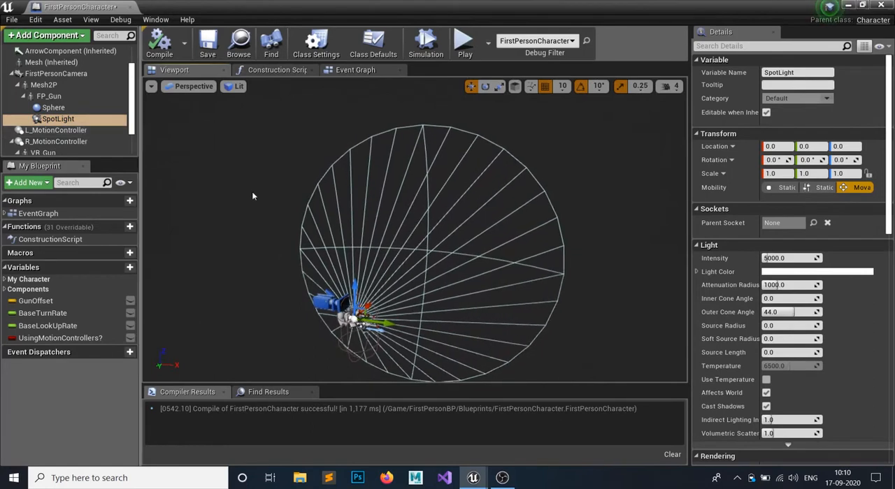
left_click(485, 88)
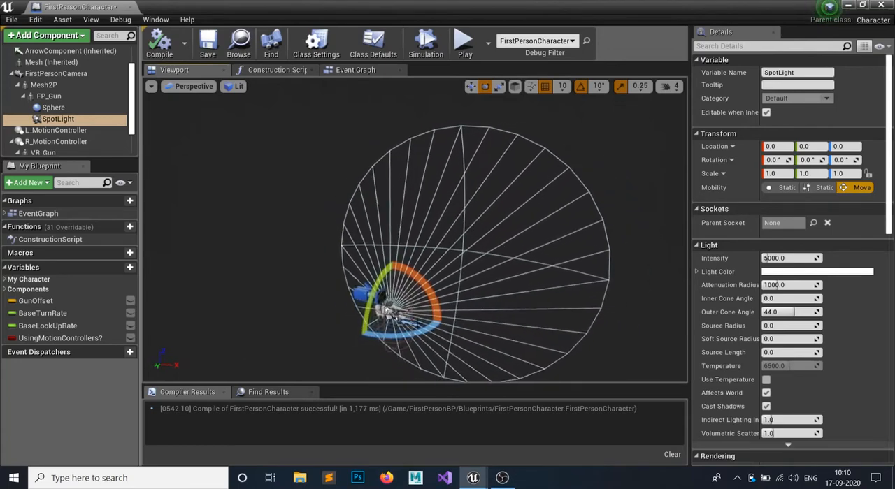
left_click_drag(433, 327, 445, 315)
key("f")
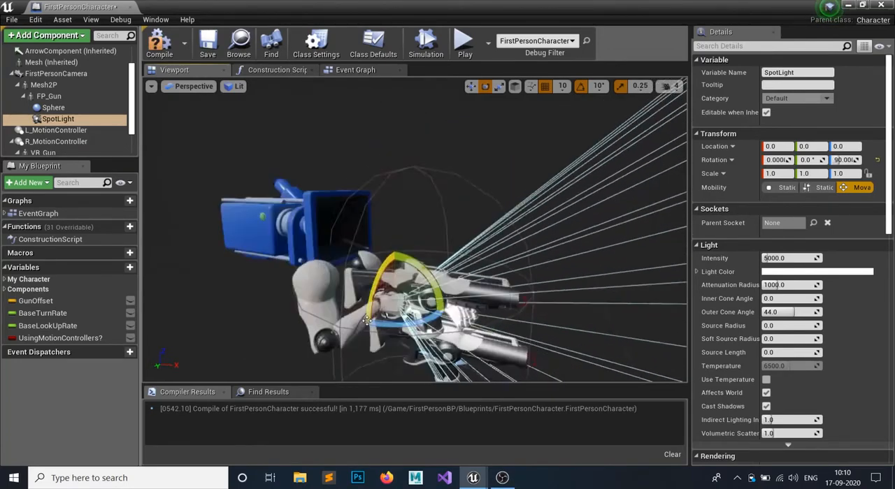
- Move the SpotLight to the gun's muzzle, at about 50 on Y and 10 on Z
scroll(364, 305, "down", 6)
scroll(364, 304, "up", 7)
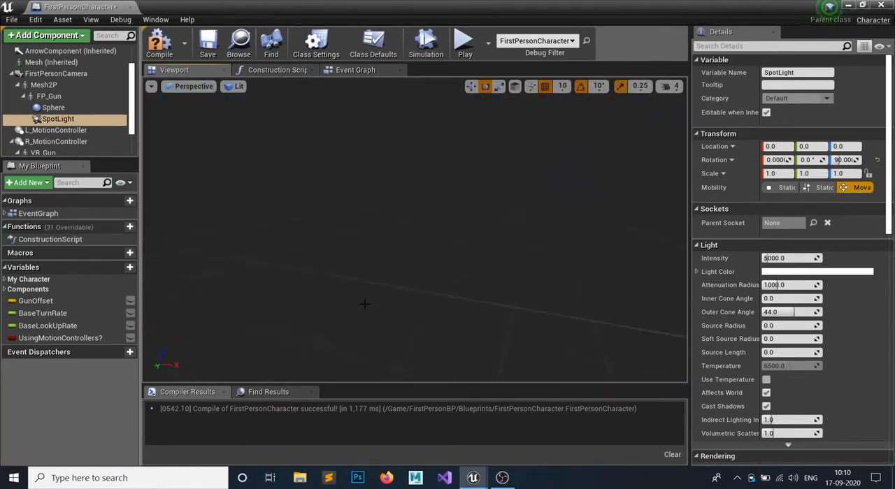
scroll(364, 304, "down", 5)
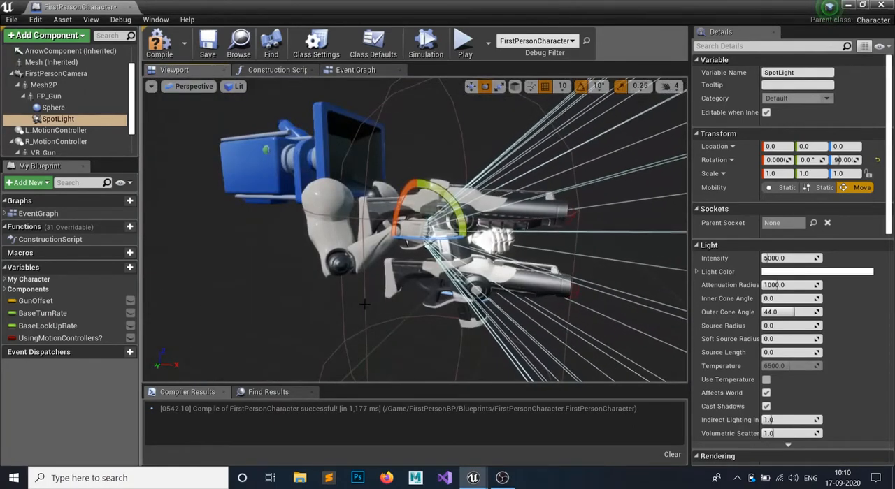
key("w")
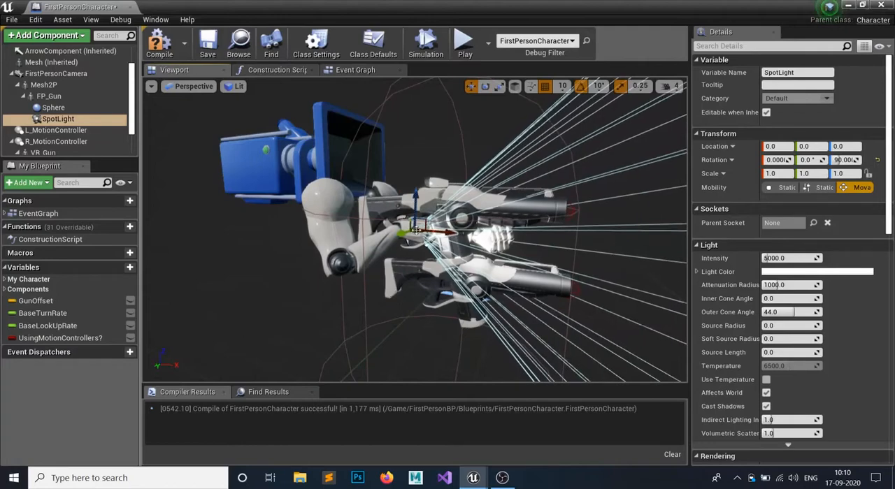
left_click_drag(416, 230, 547, 208)
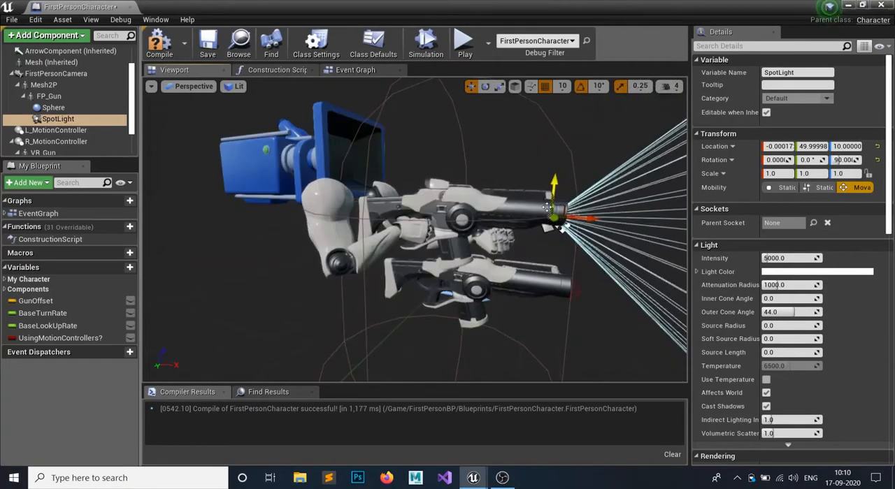
- Set the SpotLight's intensity to 200000 and its light color to a pale yellow with saturation about 0.63
left_click_drag(433, 199, 461, 167, "alt")
scroll(579, 166, "down", 8)
scroll(579, 168, "down", 2)
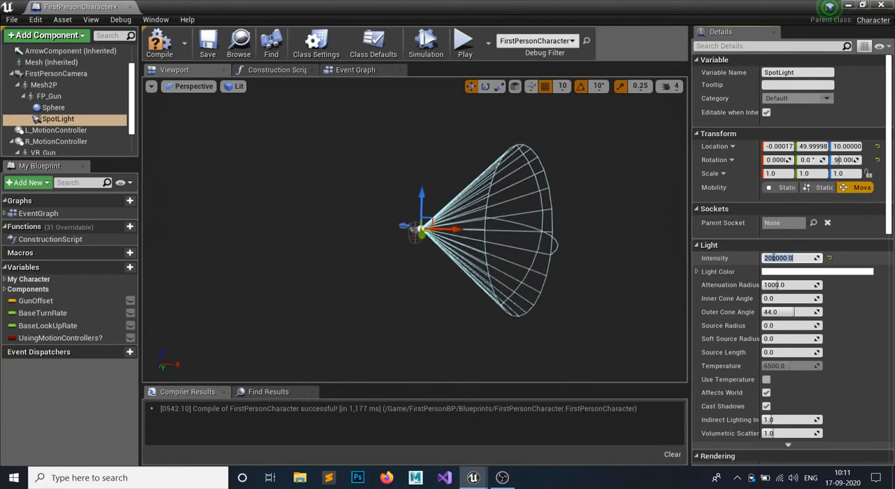
left_click(792, 273)
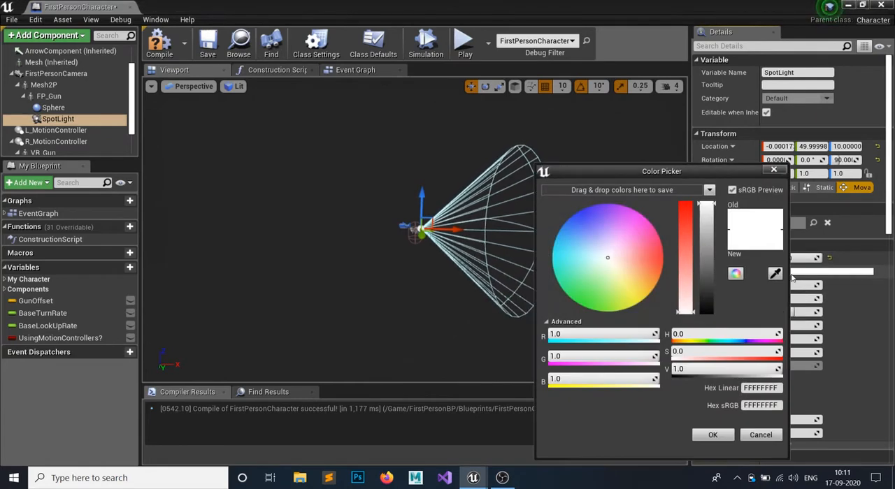
left_click_drag(606, 269, 613, 271)
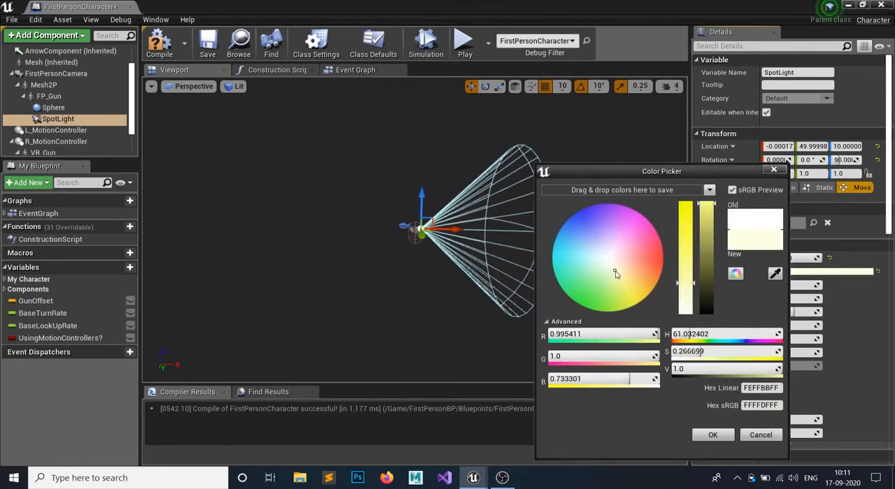
left_click_drag(706, 244, 709, 203)
left_click(689, 233)
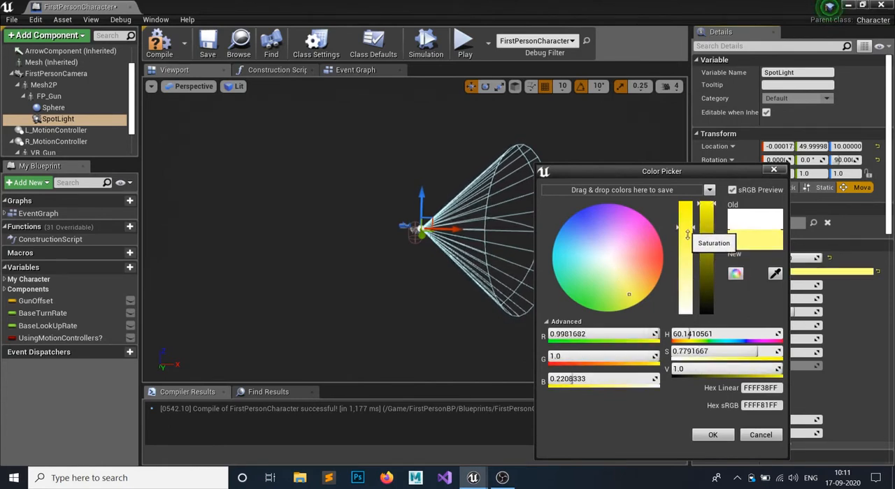
left_click_drag(687, 235, 689, 243)
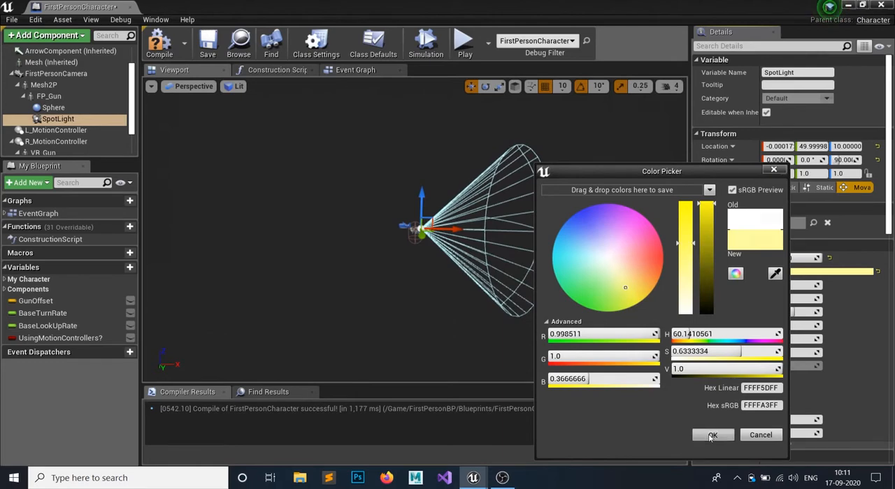
left_click(711, 436)
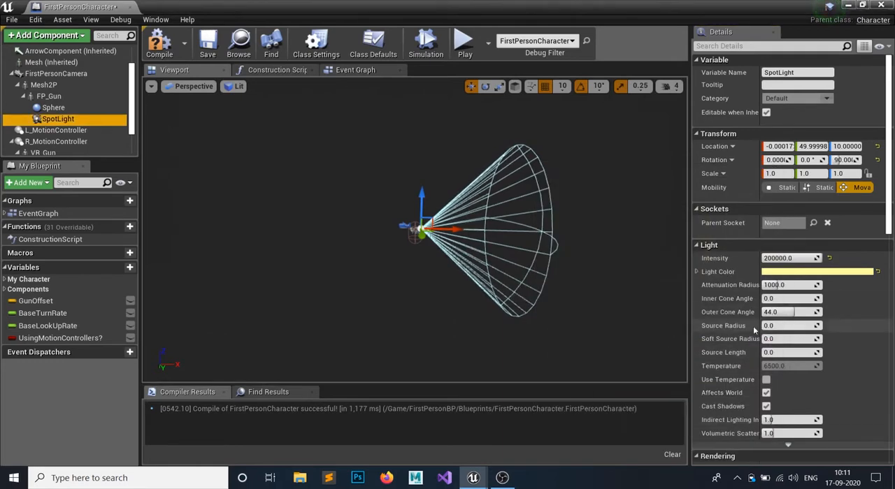
- Set the SpotLight's attenuation radius to 5000
left_click(778, 285)
mouse_move(784, 285)
left_mouse_down()
mouse_move(797, 286)
mouse_move(776, 286)
mouse_move(793, 285)
left_mouse_up()
type("5000")
key("Return")
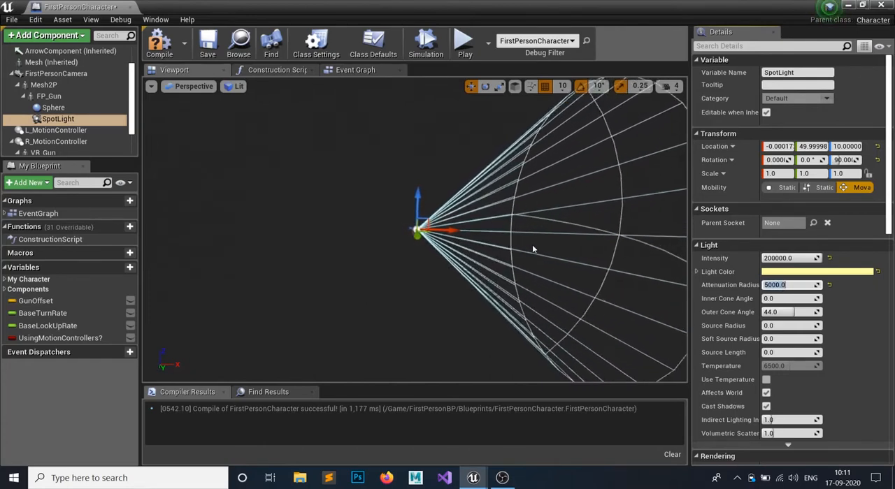
- Narrow the SpotLight's beam by setting its outer cone angle to 22.5, and check the cone's shape
left_click_drag(331, 267, 482, 270, "alt")
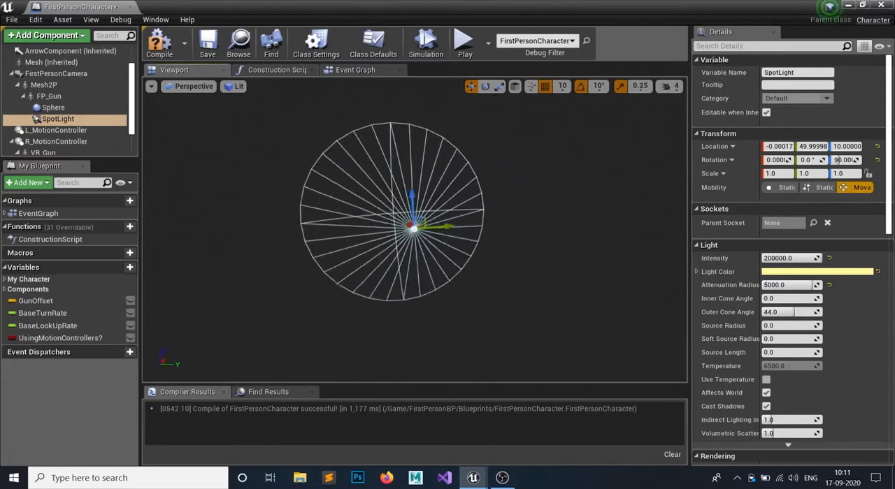
left_click_drag(267, 189, 547, 263, "alt")
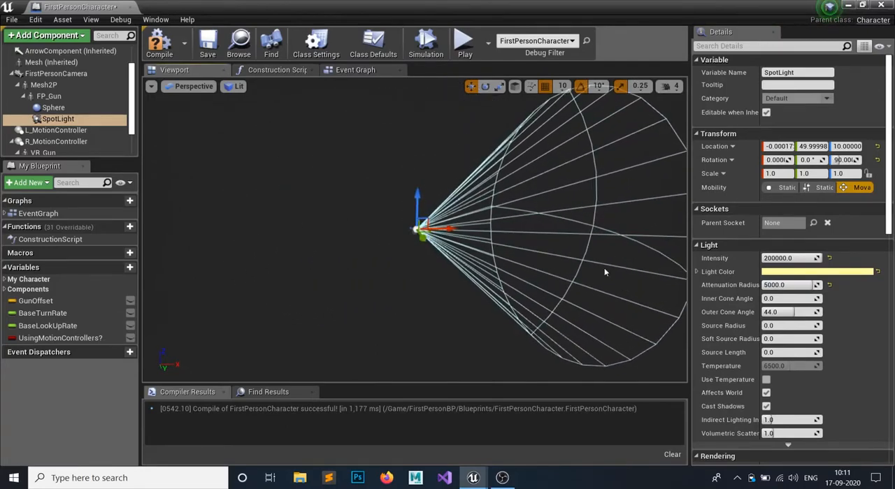
left_click_drag(793, 311, 781, 312)
left_click(789, 311)
type("2")
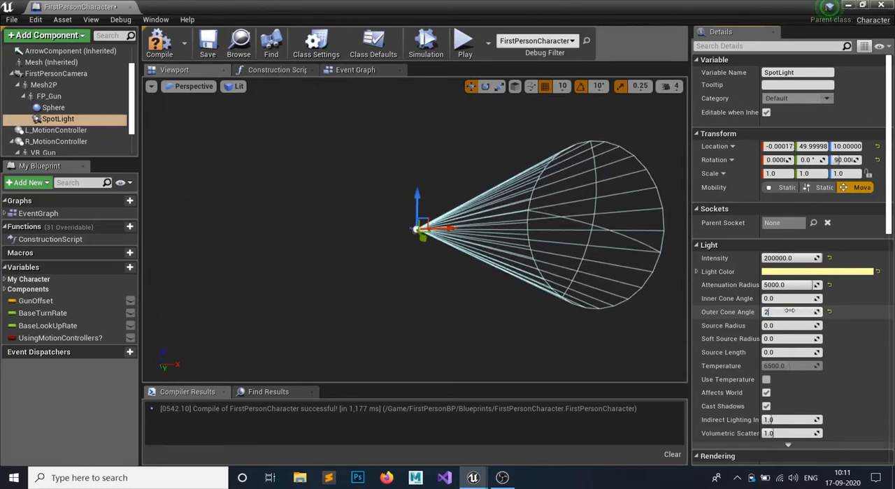
type("2.5")
key("Return")
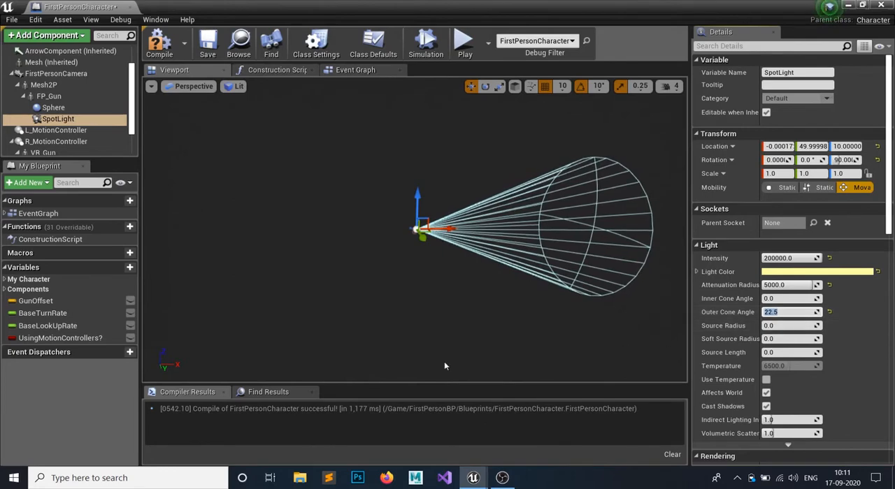
left_click_drag(444, 362, 413, 369, "alt")
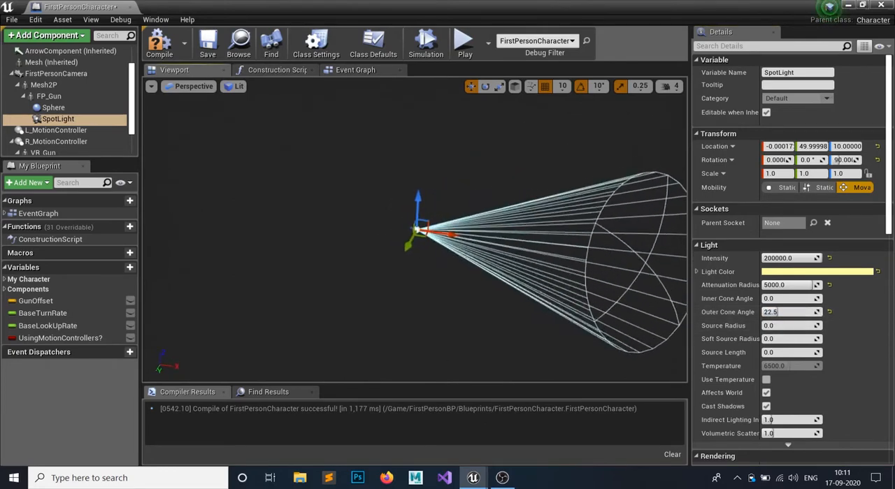
left_click_drag(383, 254, 364, 246, "alt")
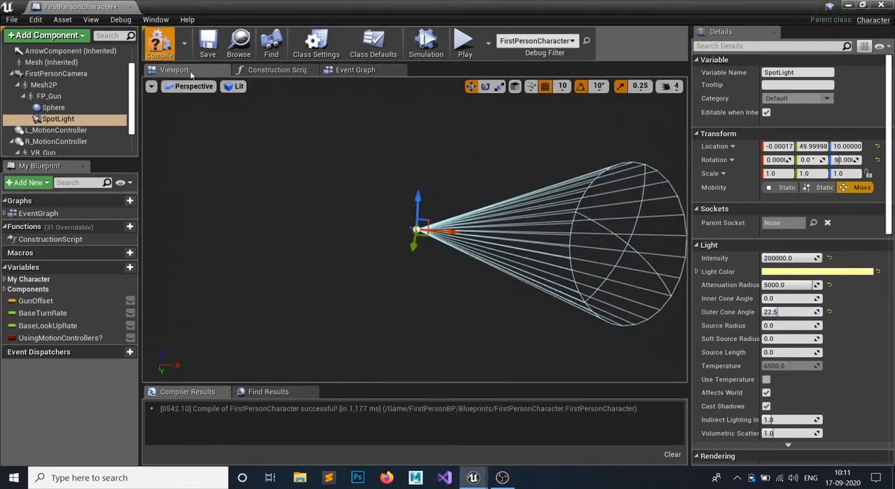
- Compile the blueprint, add a Boolean variable named IsFlashlightOn in the Event Graph, then compile and save
left_click(355, 70)
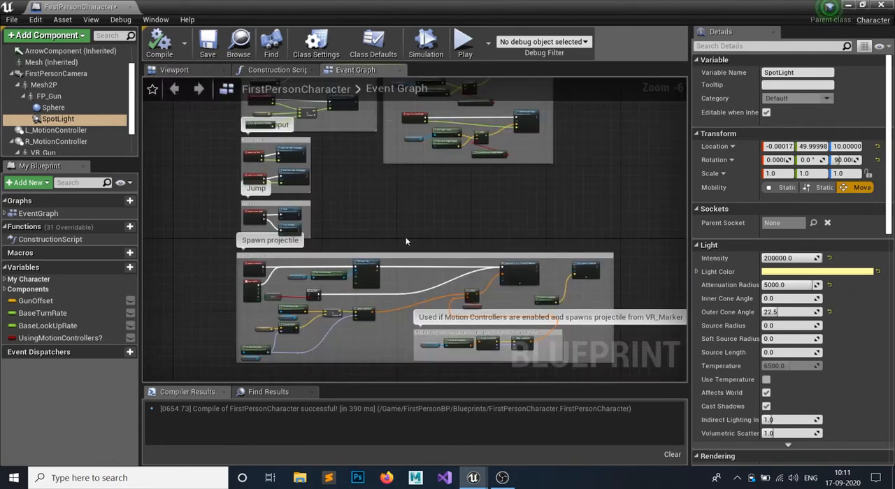
right_click_drag(401, 229, 399, 13)
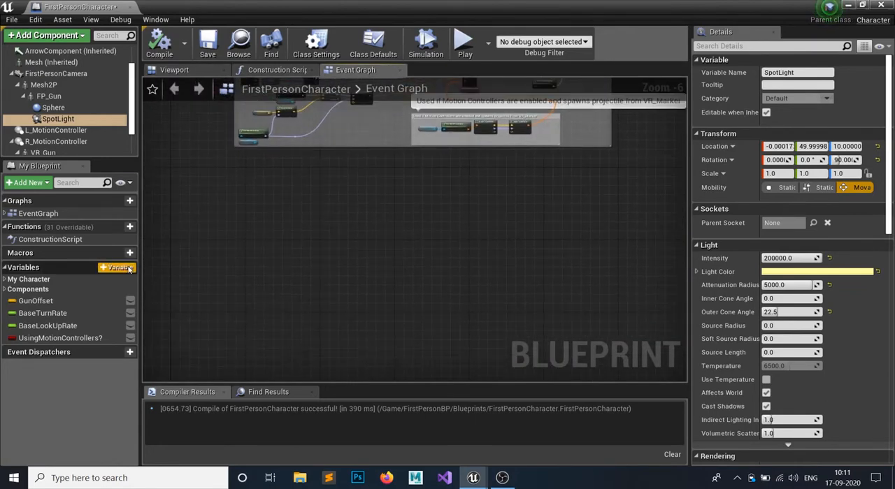
left_click(117, 268)
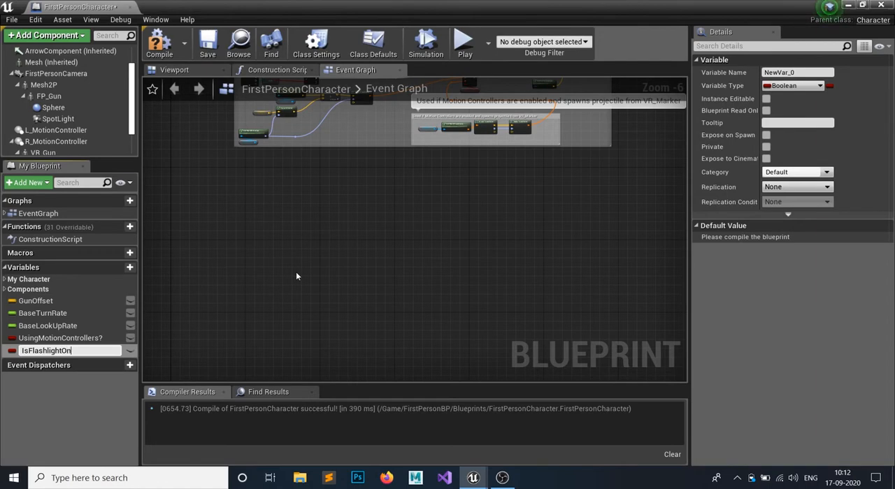
type("IsFlashlightOn")
key("Return")
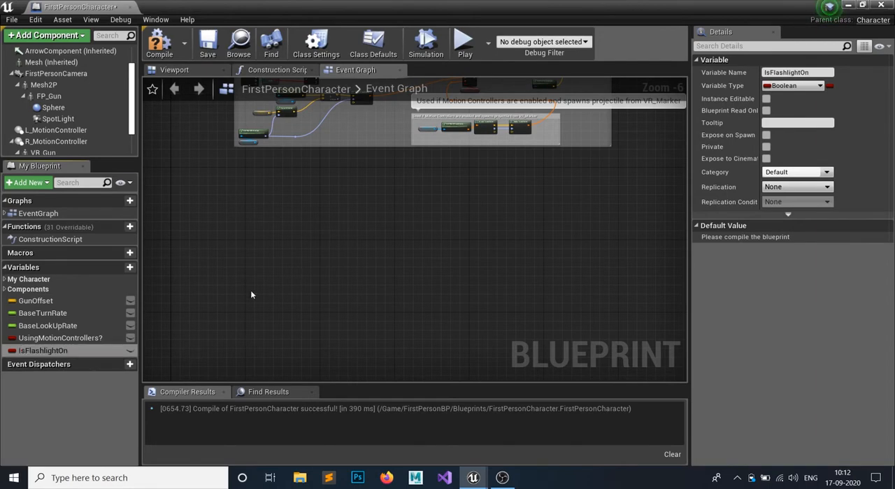
left_click(207, 49)
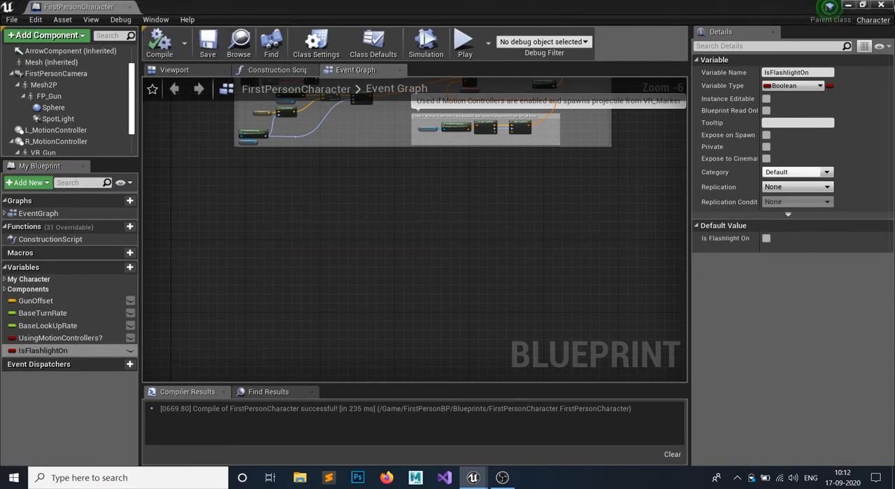
- Playtest the level, walking around to check how the flashlight beam lights the walls, floor and boxes, and end the session
left_click(850, 6)
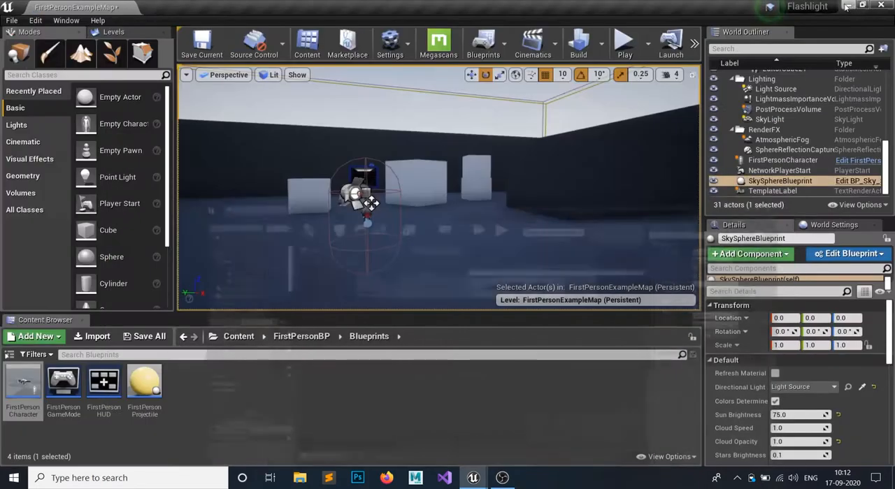
left_click(627, 49)
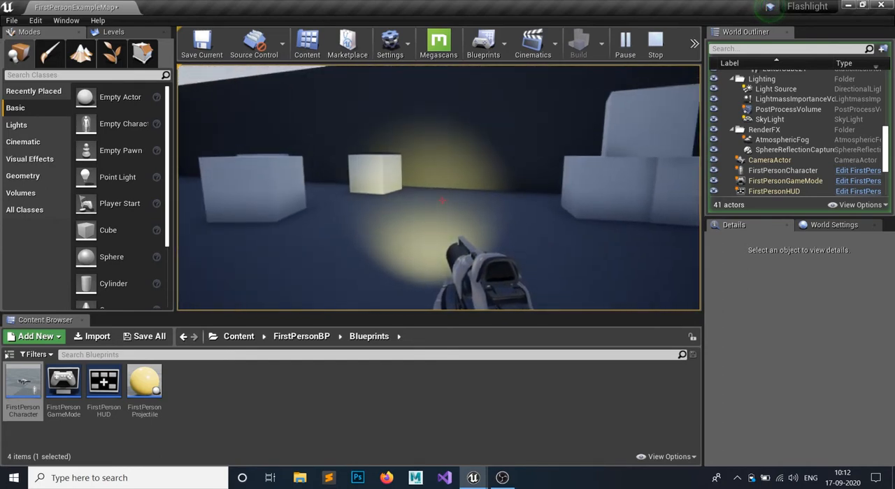
key("w")
key("w")
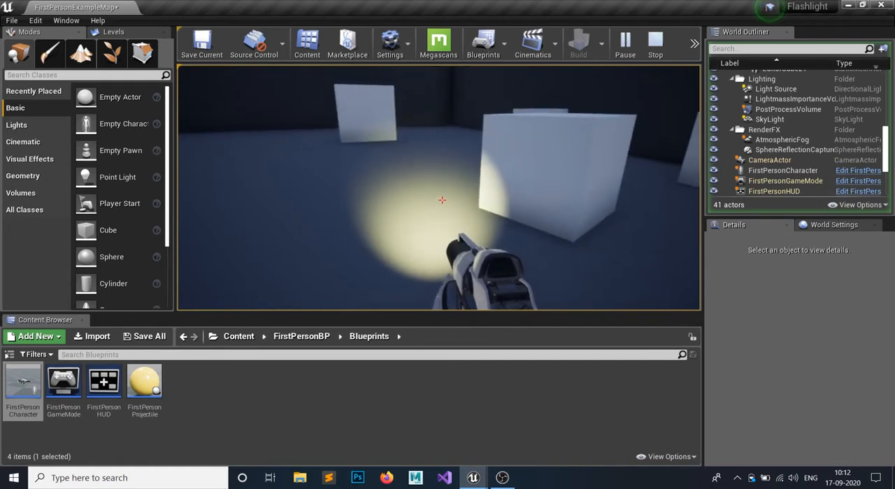
key("w")
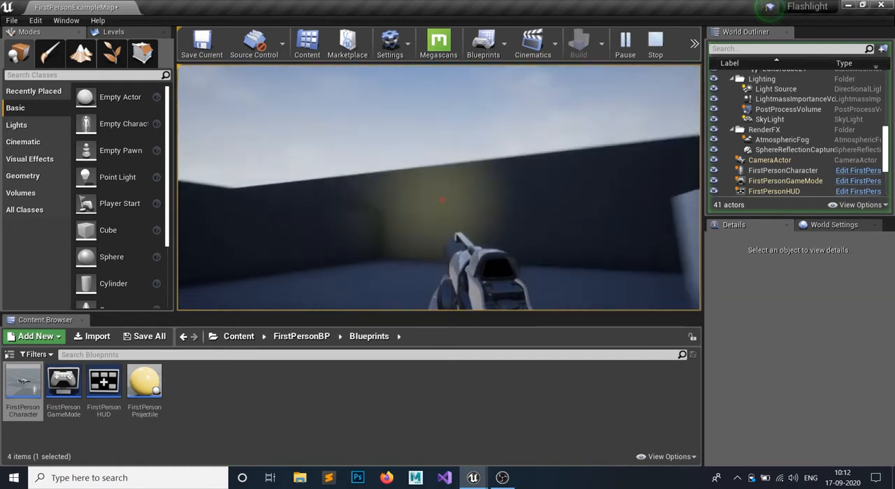
key("w")
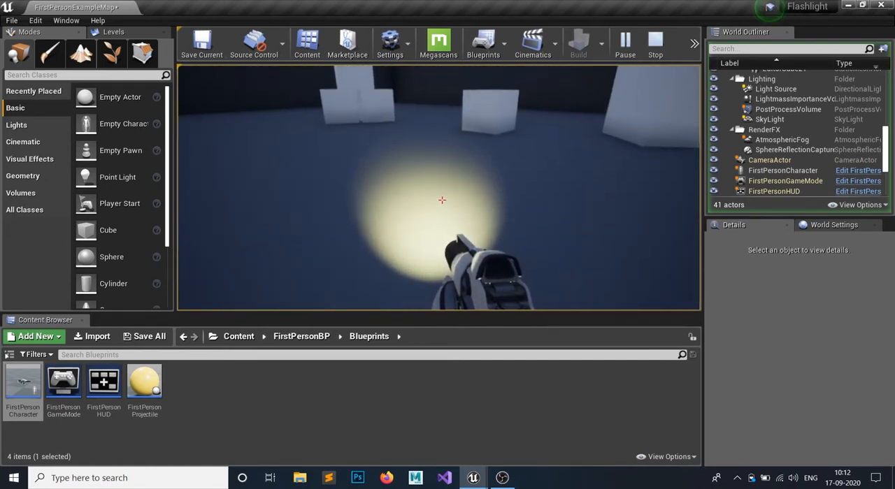
key("Escape")
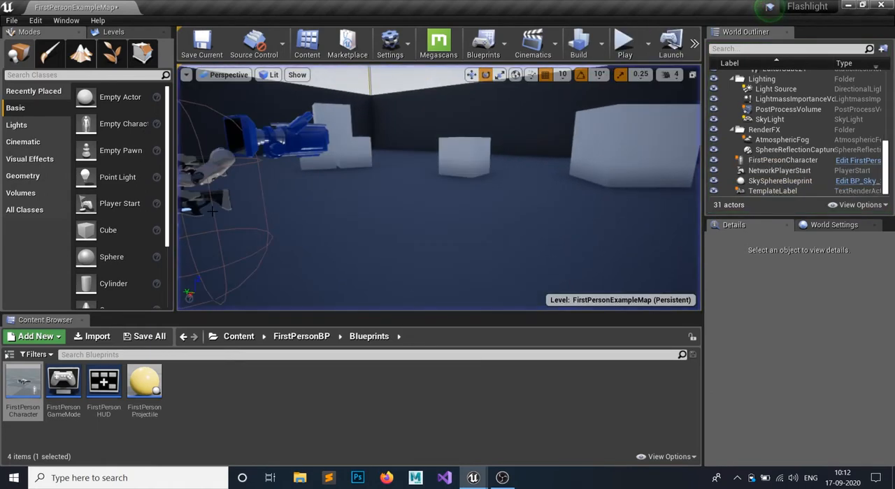
- Open the engine's Input section in the Project Settings and show the existing action mappings
left_click(404, 56)
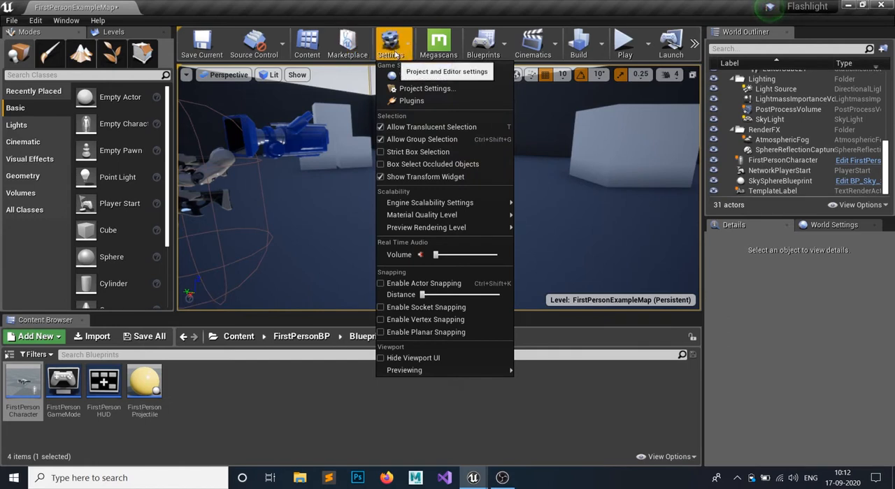
left_click(408, 91)
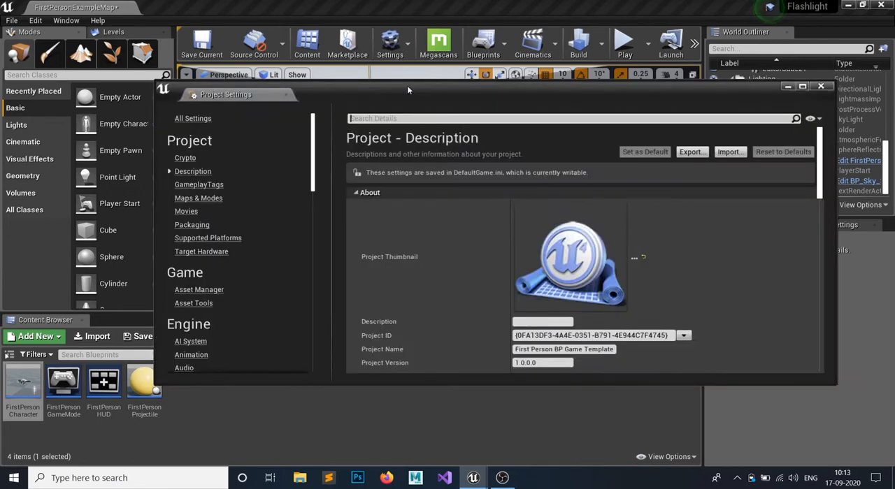
scroll(245, 318, "down", 3)
scroll(245, 317, "down", 3)
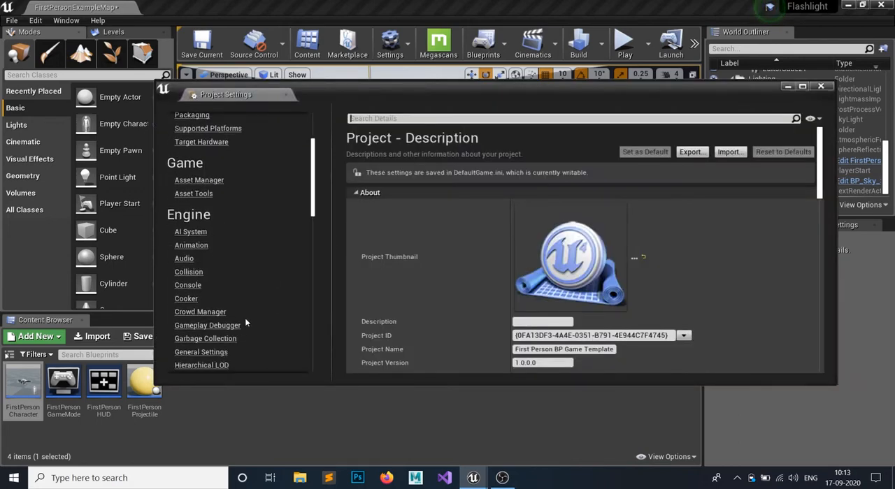
left_click(183, 304)
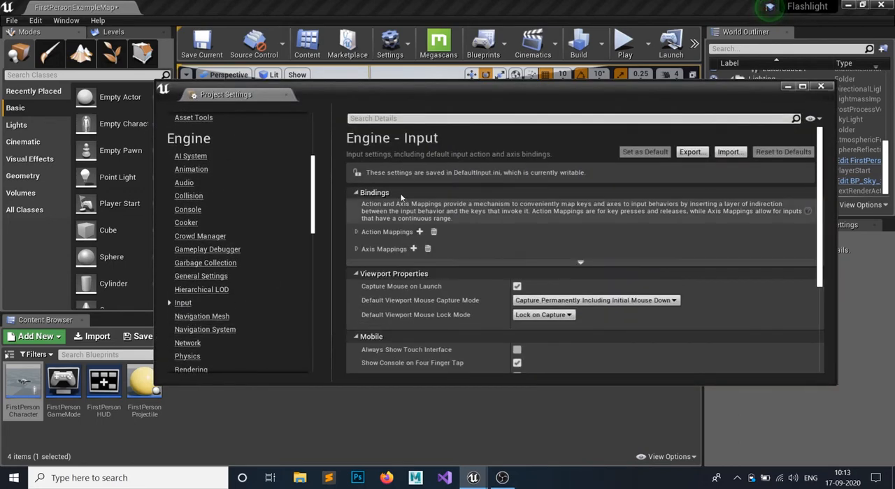
left_click(357, 232)
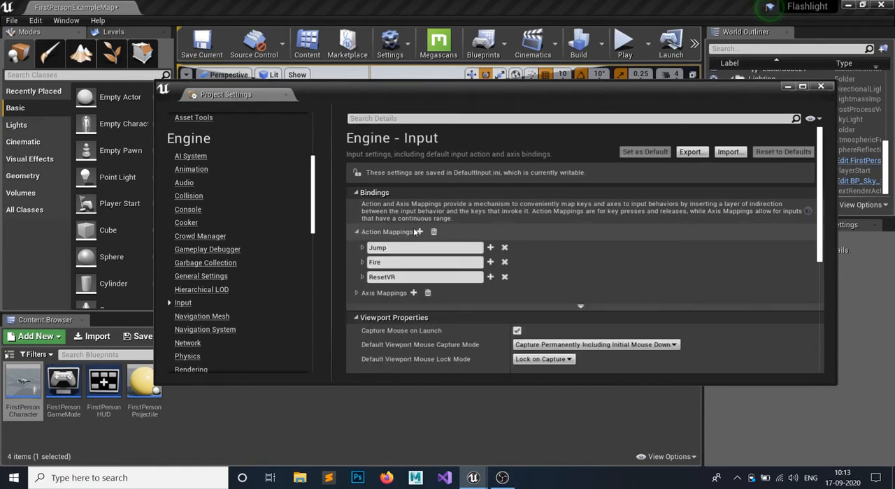
- Add an action mapping named Flashlight, bind it to the keyboard key Q, and close the Project Settings
left_click(420, 231)
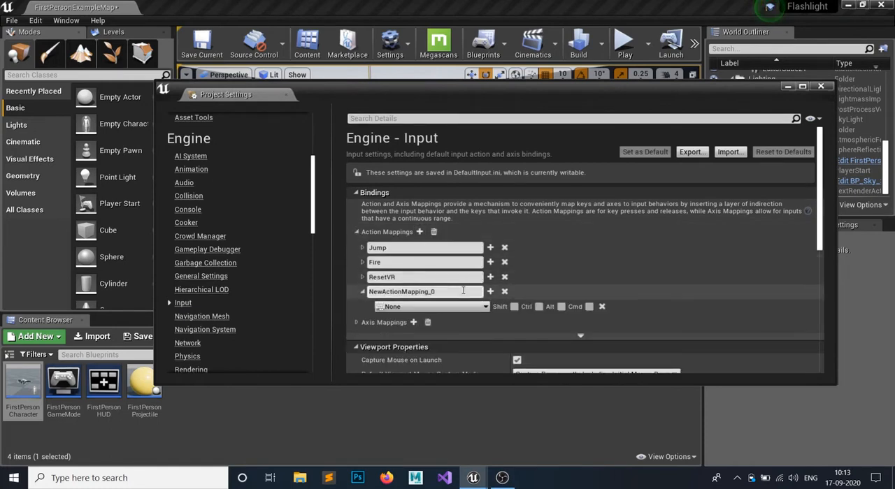
type("lashlight")
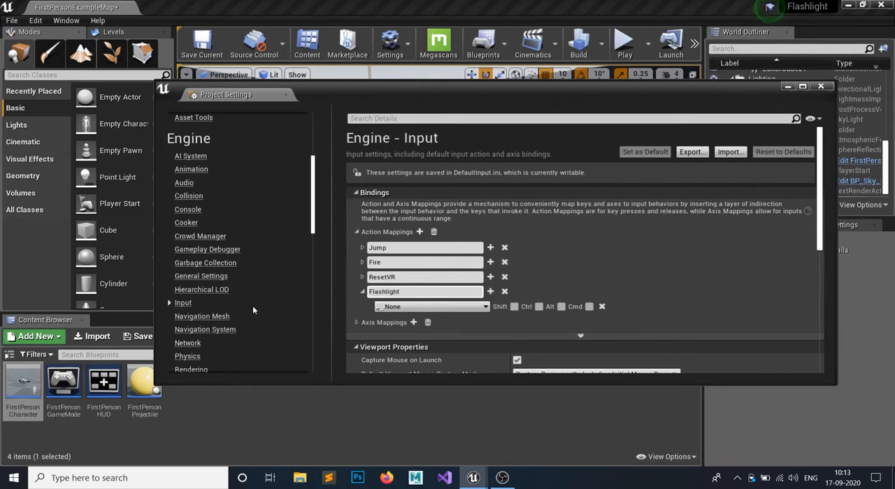
left_click(445, 307)
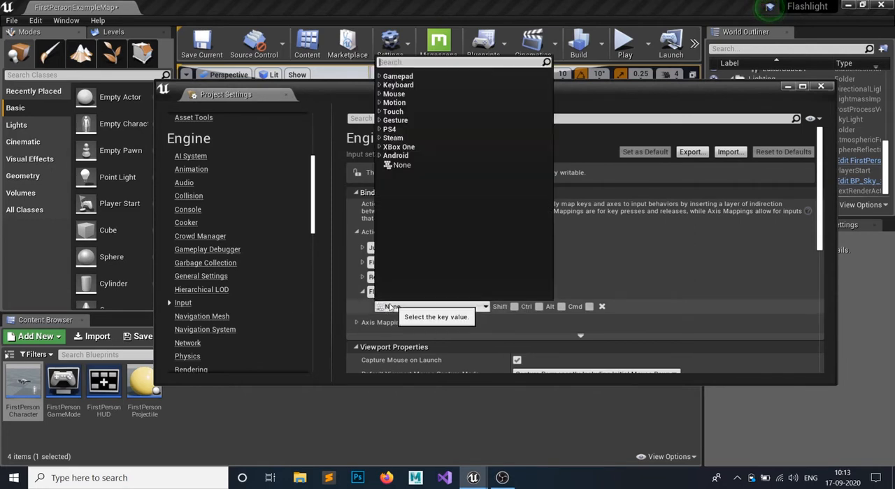
type("q")
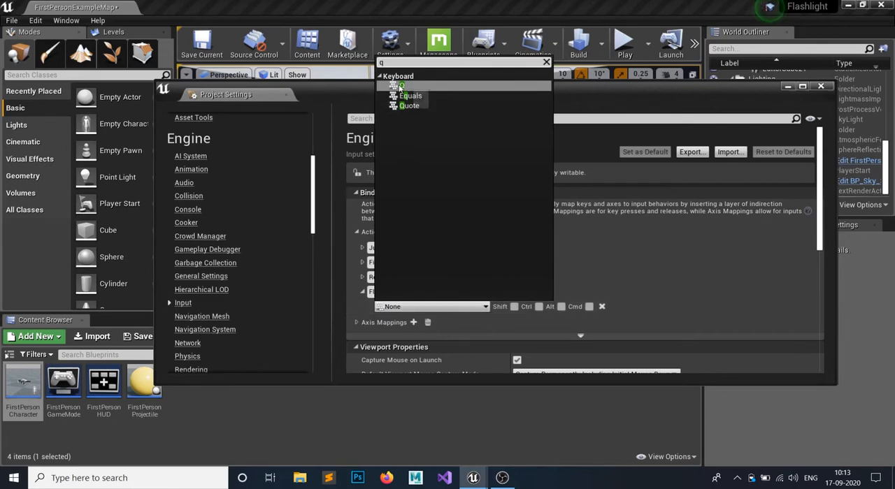
left_click(400, 87)
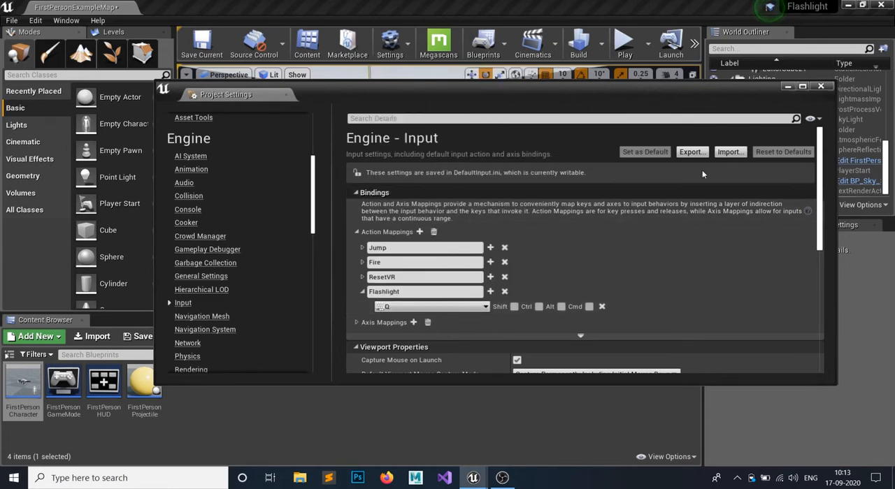
left_click(822, 87)
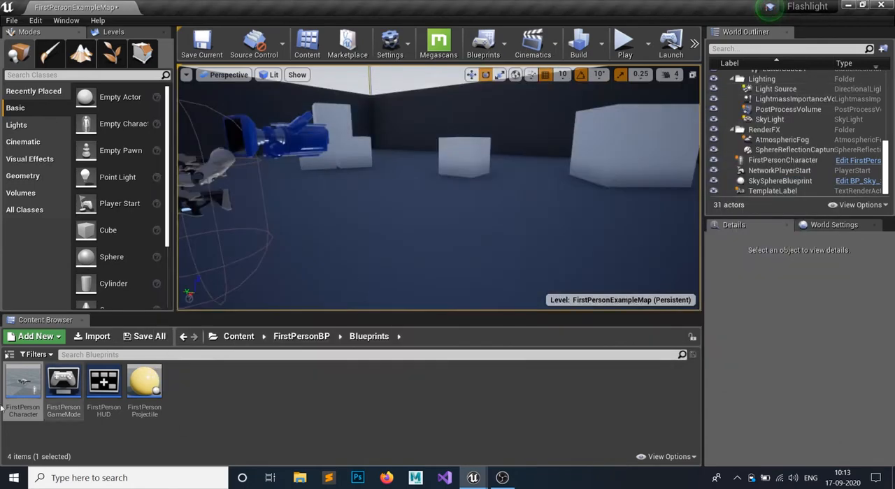
- Add the Flashlight input action event to an empty area of the FirstPersonCharacter blueprint's Event Graph
double_click(26, 399)
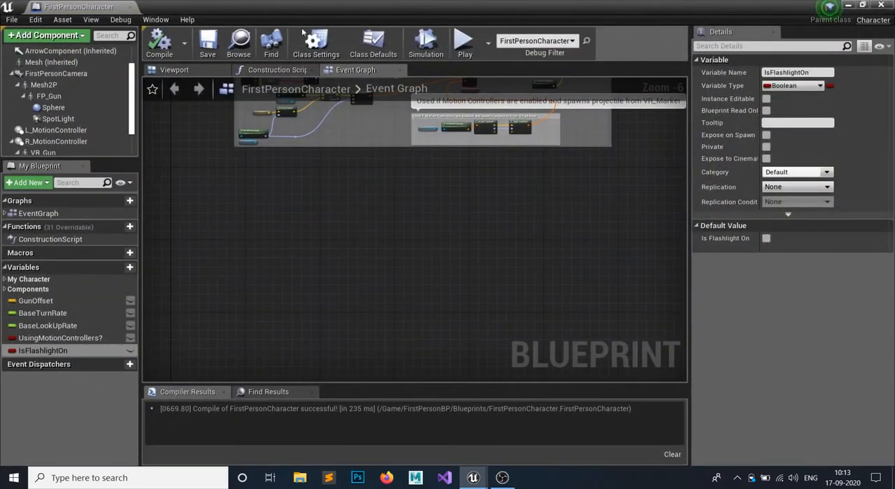
right_click_drag(282, 248, 298, 258)
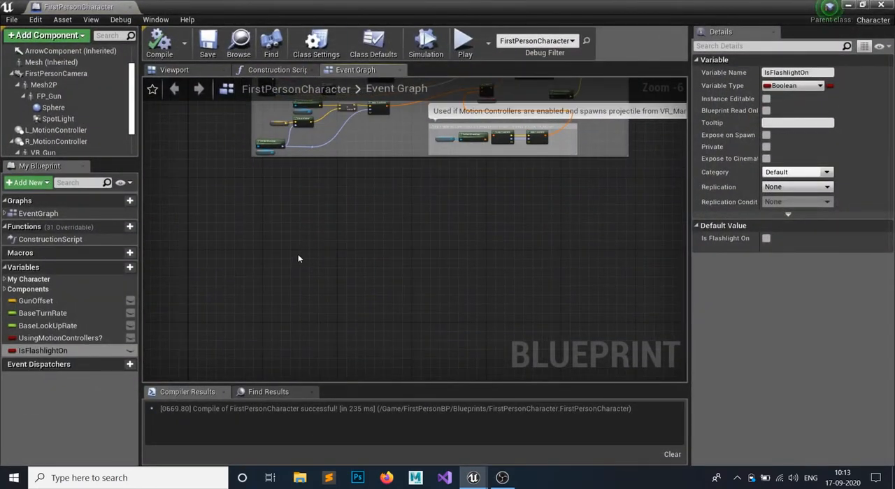
right_click(273, 279)
type("flashlight")
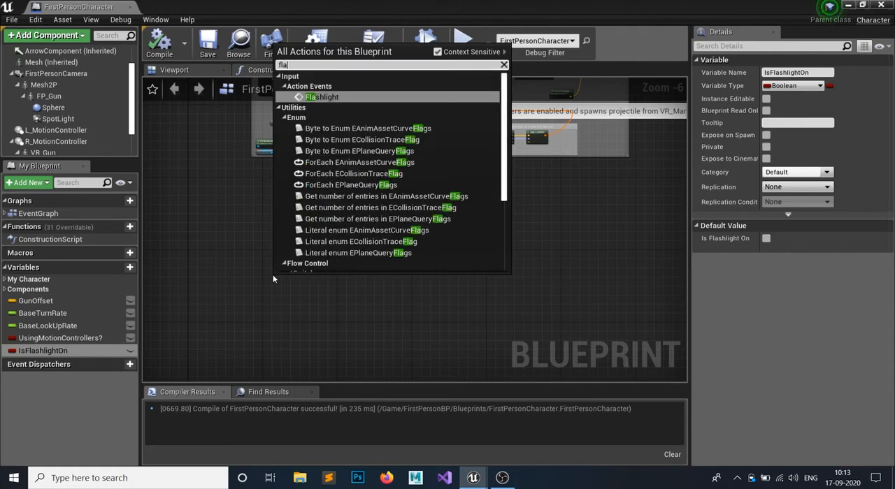
key("Return")
scroll(273, 280, "up", 5)
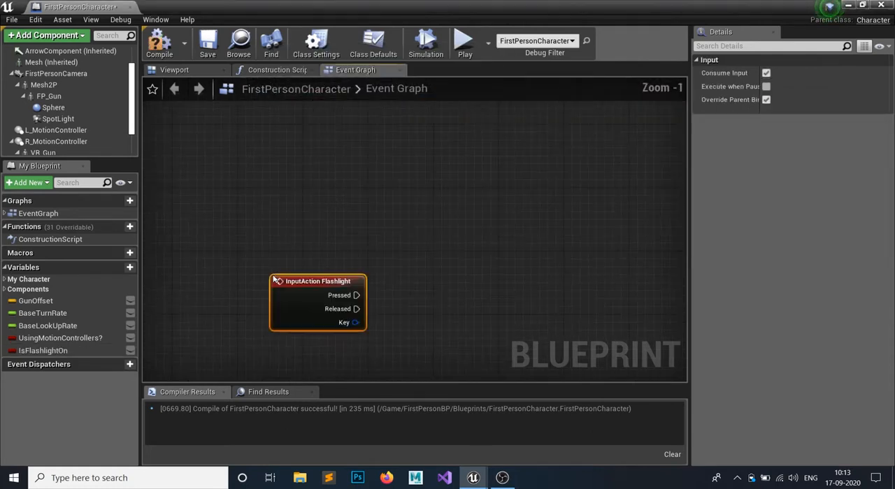
right_click_drag(428, 267, 424, 214)
left_click_drag(298, 250, 268, 176)
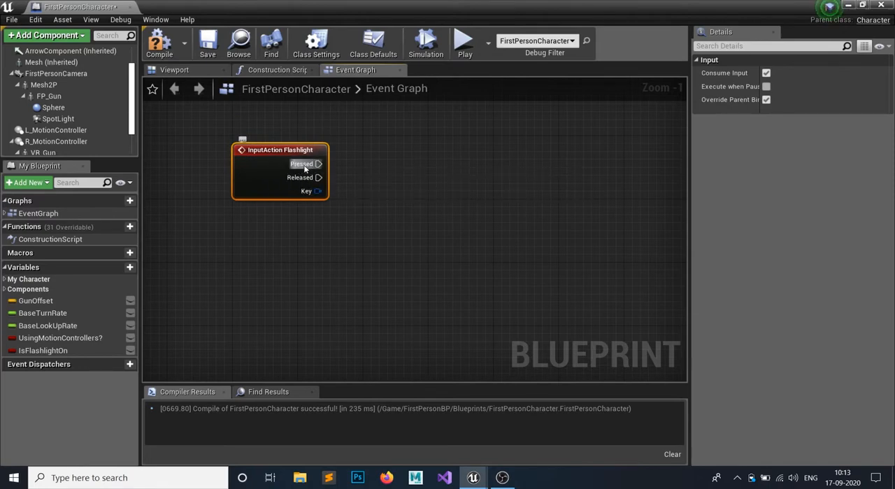
- Add a Branch node driven by the Pressed output of the InputAction Flashlight event
left_click_drag(331, 167, 463, 147)
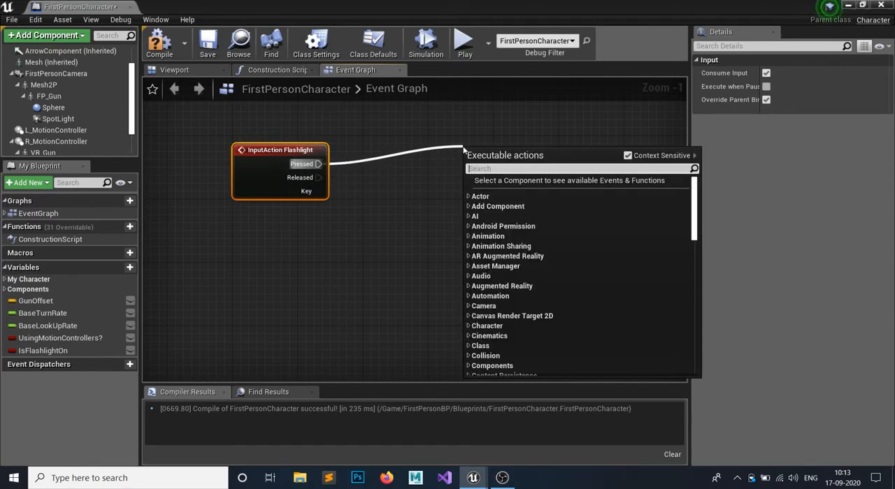
type("branch")
key("Return")
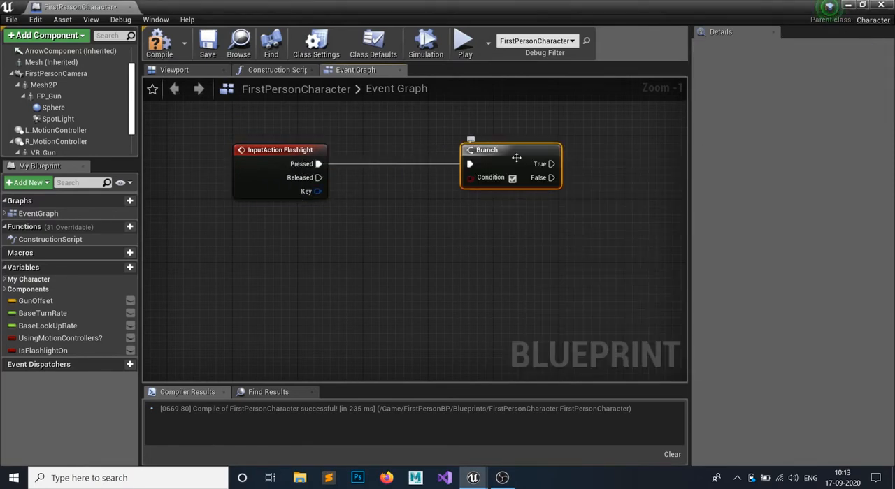
right_click_drag(481, 226, 392, 277)
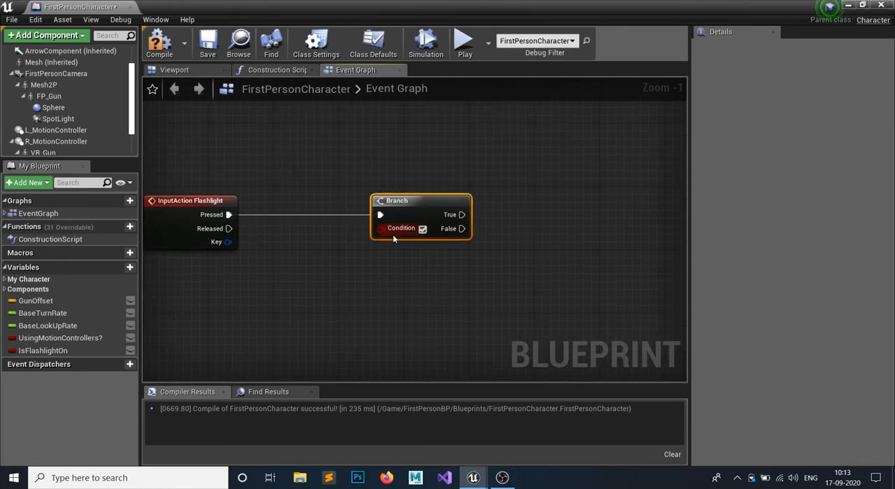
- Add a getter for IsFlashlightOn and connect it to the Condition of the flashlight Branch
left_click_drag(72, 351, 509, 332)
left_click(418, 341)
right_click_drag(552, 225, 422, 218)
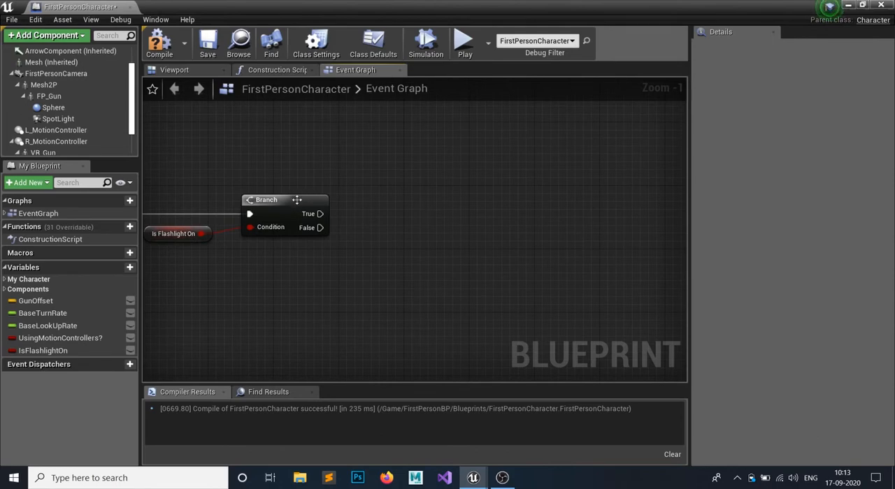
- Move the Event BeginPlay node out of the HMD comment box to make room before its Branch
right_click_drag(264, 142, 311, 193)
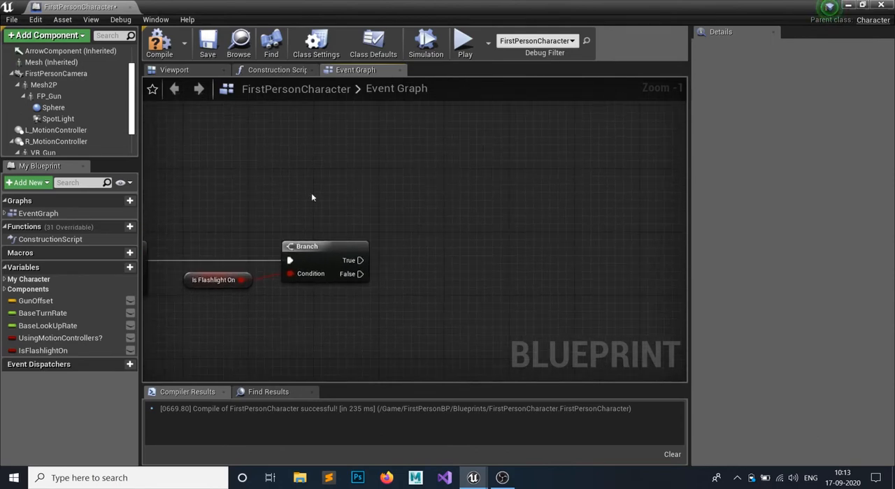
scroll(261, 161, "down", 4)
right_click_drag(220, 136, 271, 380)
right_click_drag(303, 91, 332, 381)
scroll(409, 214, "up", 3)
scroll(409, 218, "up", 2)
right_click_drag(272, 237, 454, 202)
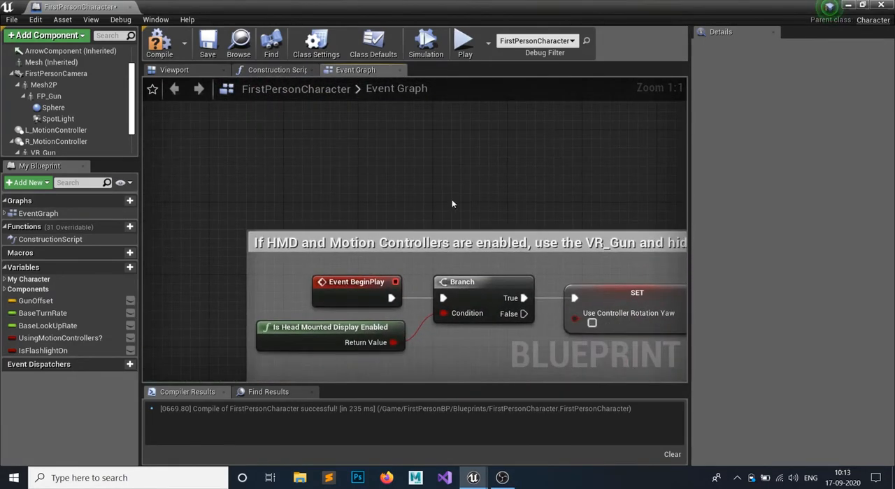
left_click_drag(322, 288, 222, 293)
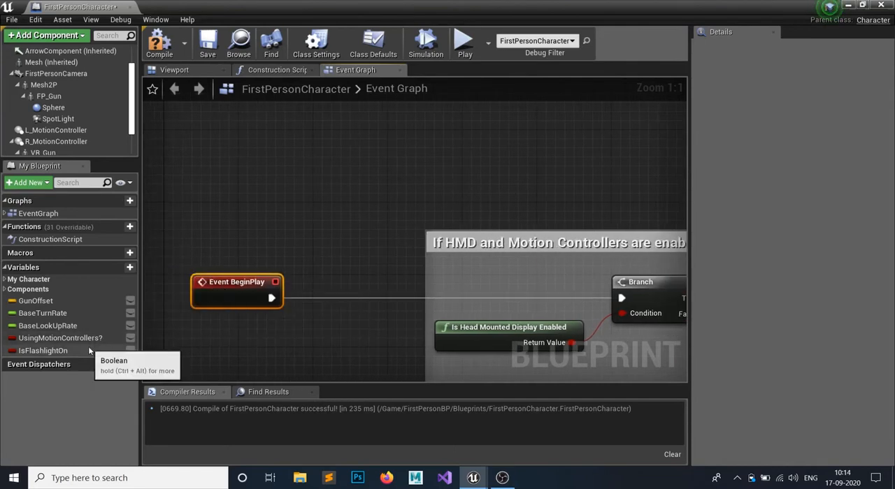
- Insert a Set IsFlashlightOn node with the value unchecked between Event BeginPlay and the Branch, then compile and save
left_click_drag(88, 348, 316, 346)
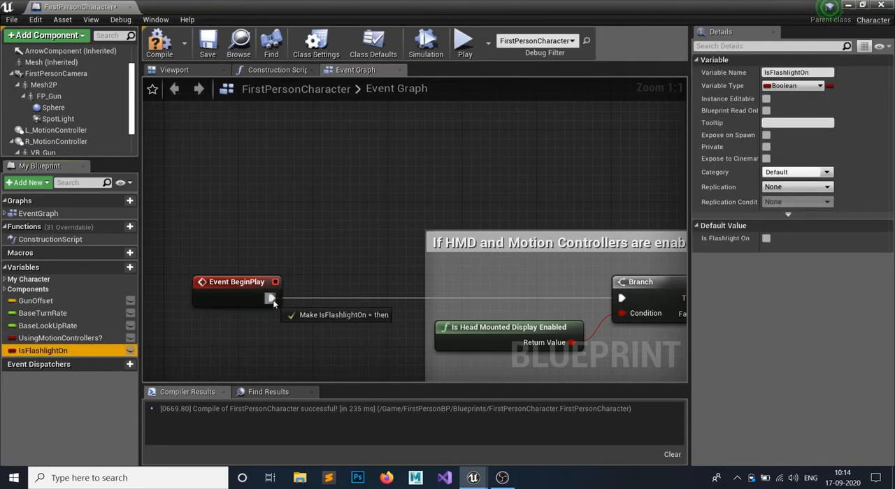
left_click_drag(273, 302, 273, 302)
left_click_drag(386, 302, 372, 288)
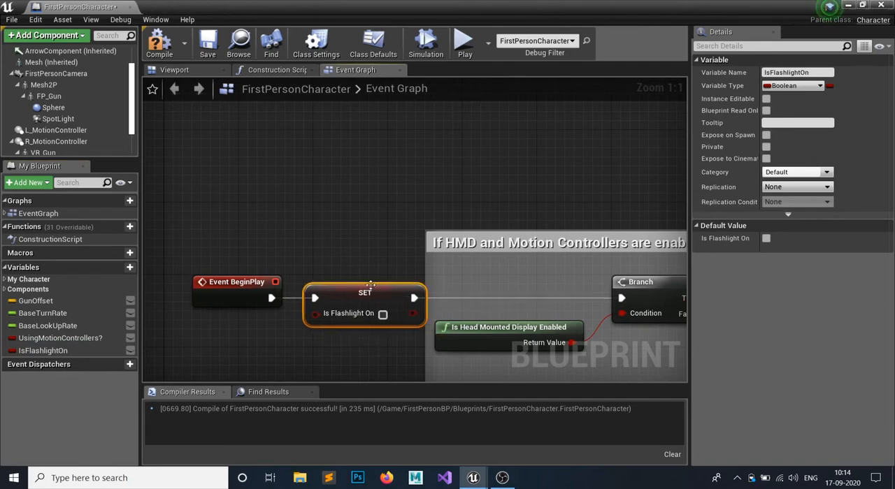
left_click(155, 43)
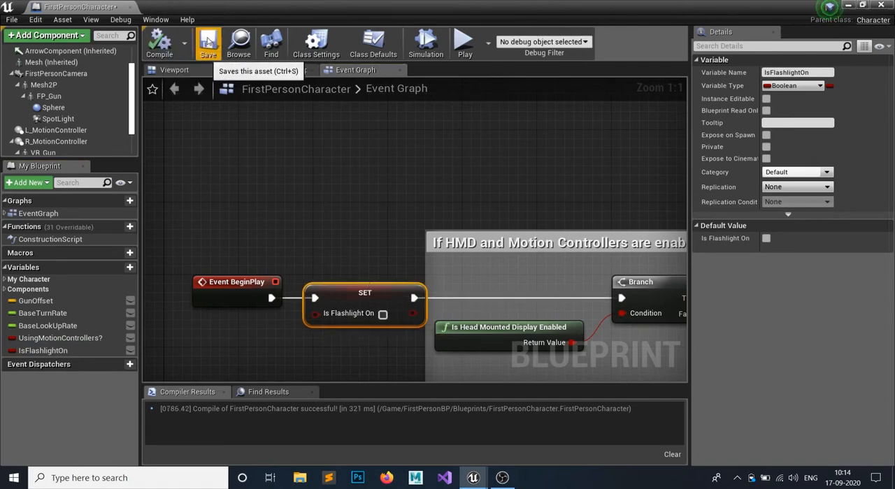
left_click(208, 44)
- Set the SpotLight component's intensity to 0
scroll(330, 211, "down", 2)
scroll(331, 211, "down", 2)
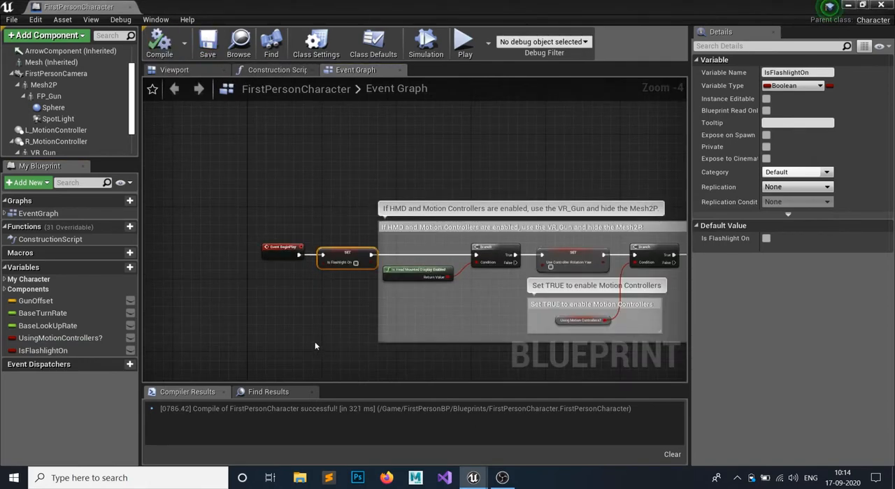
right_click_drag(317, 344, 263, 256)
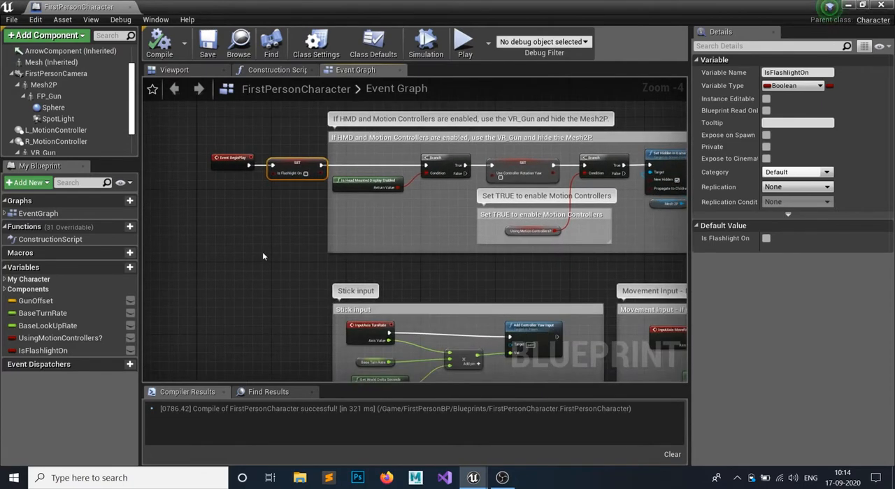
left_click(84, 119)
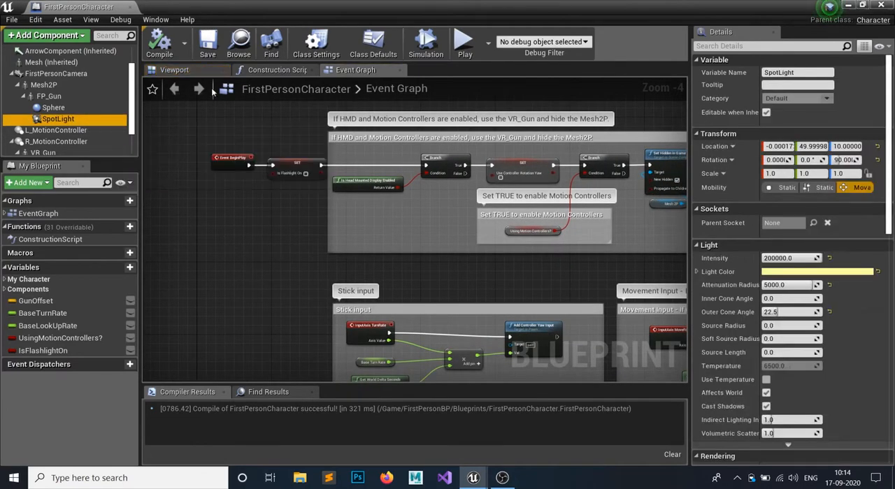
left_click(176, 70)
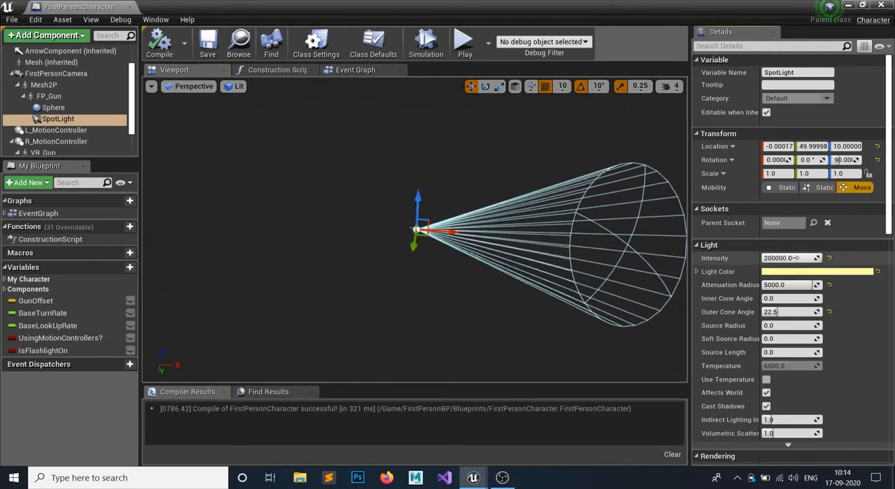
left_click(795, 258)
type("0")
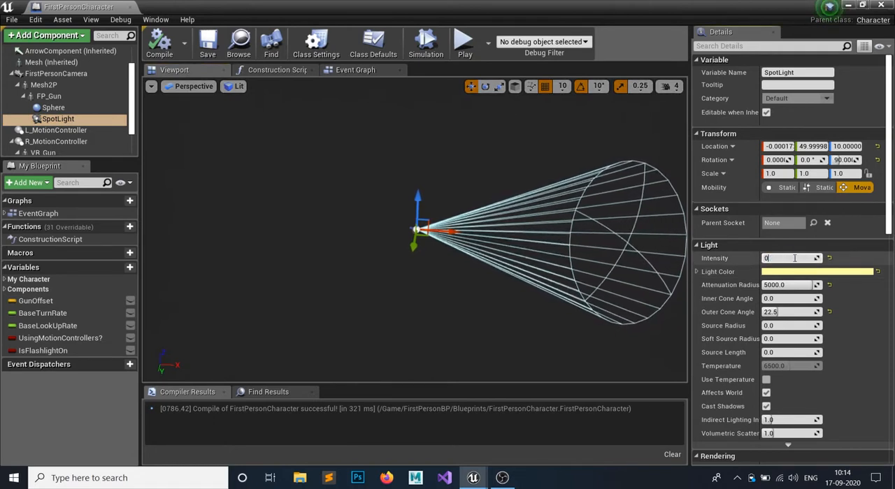
key("Return")
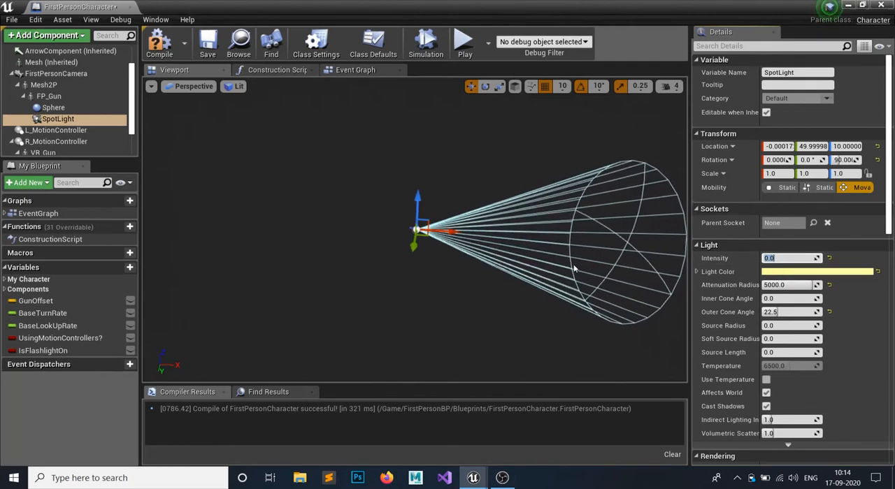
- Add a getter for the SpotLight component to the event graph above the flashlight Branch
left_click(353, 69)
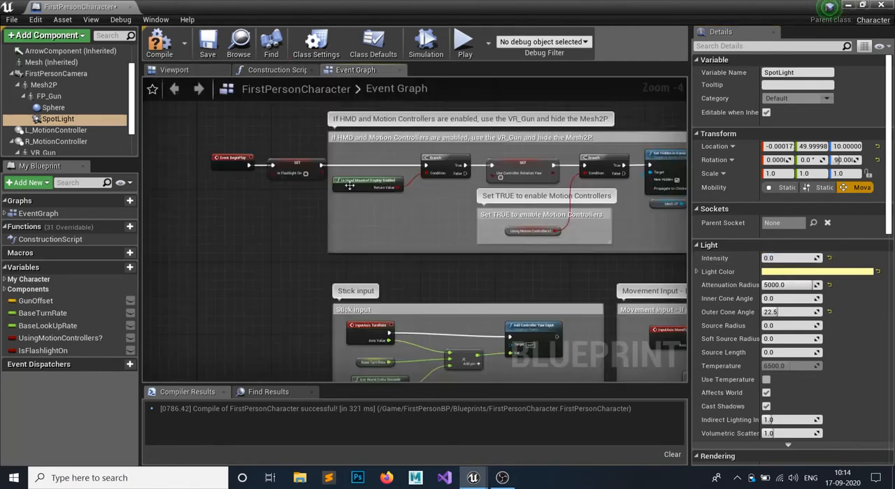
right_click_drag(280, 263, 165, 81)
scroll(332, 168, "up", 2)
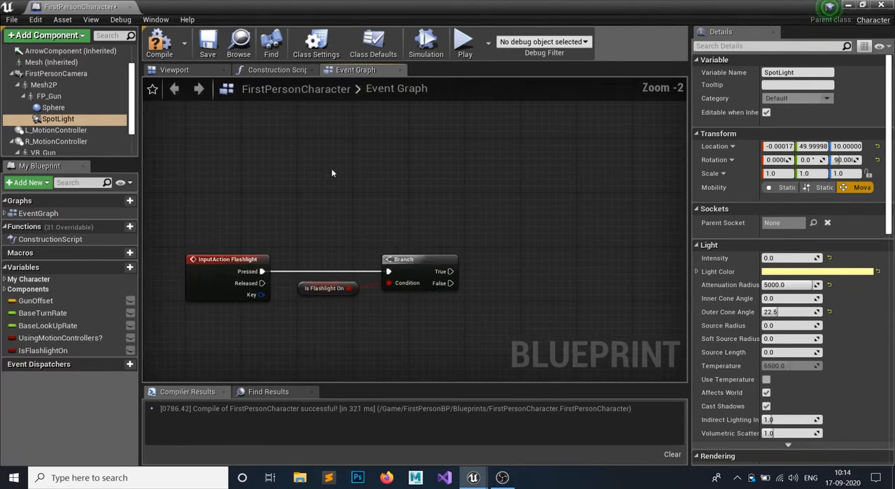
right_click_drag(470, 260, 357, 247)
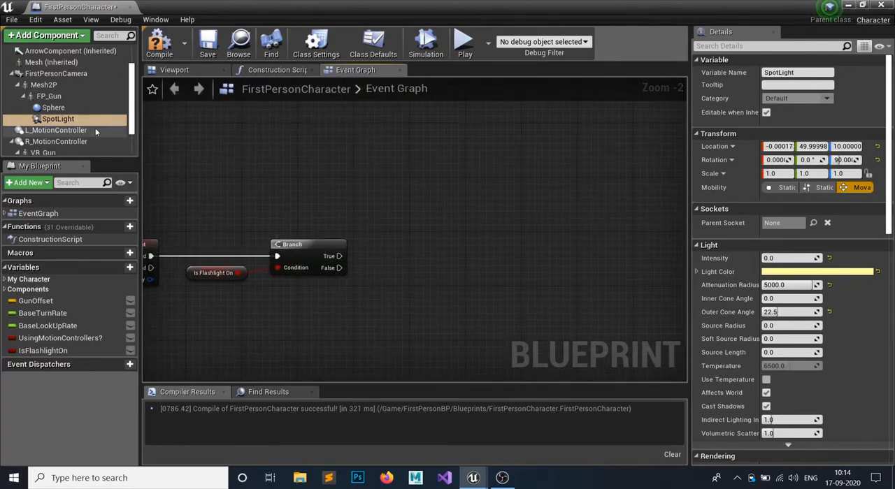
left_click_drag(94, 121, 172, 160)
left_click_drag(360, 207, 355, 191)
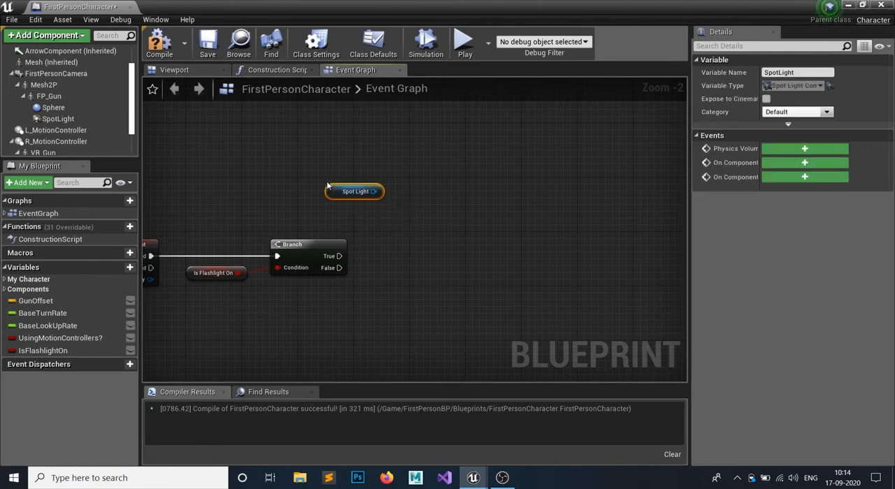
- Set the SpotLight component's intensity to 200000 and compile the blueprint
left_click(172, 70)
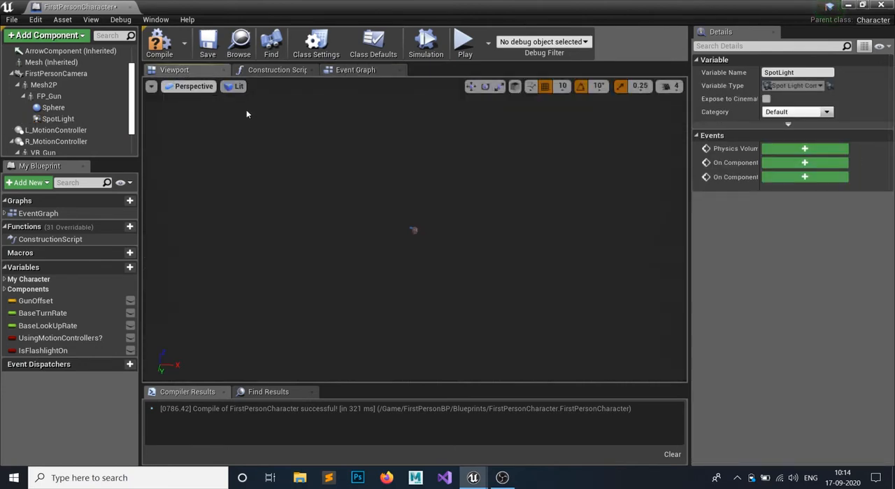
left_click(58, 119)
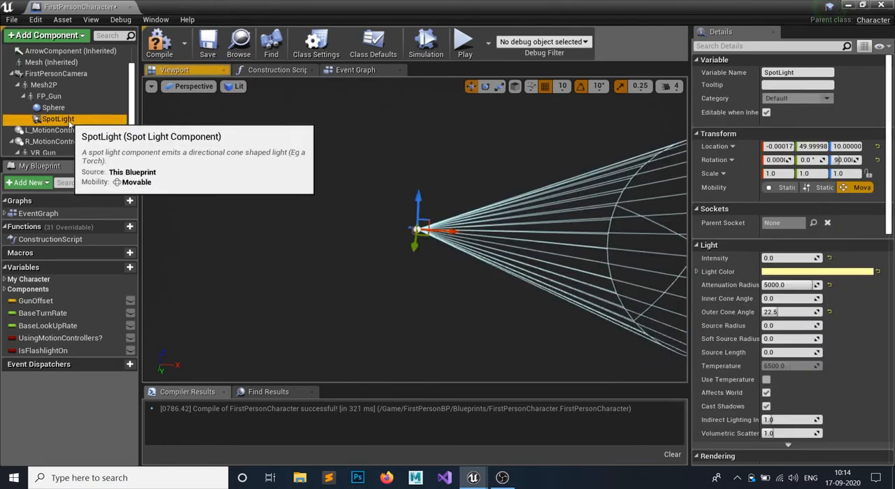
left_click(781, 258)
type("200")
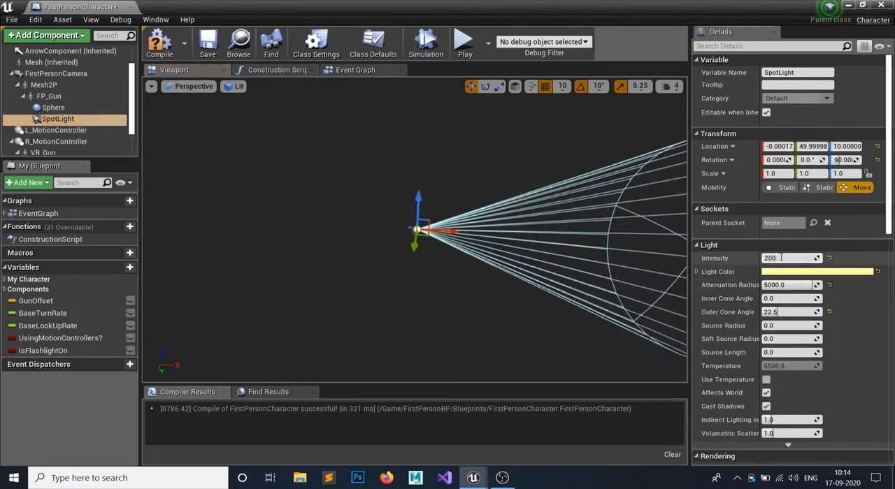
type("000")
key("Return")
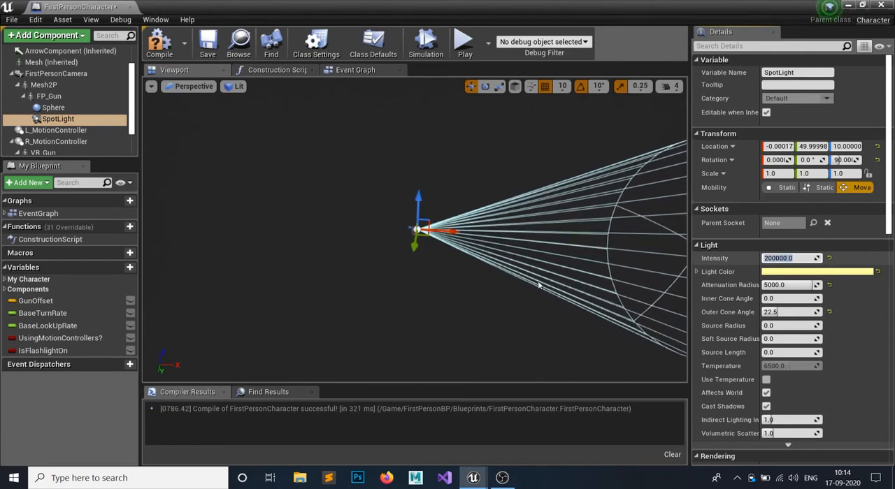
left_click(159, 42)
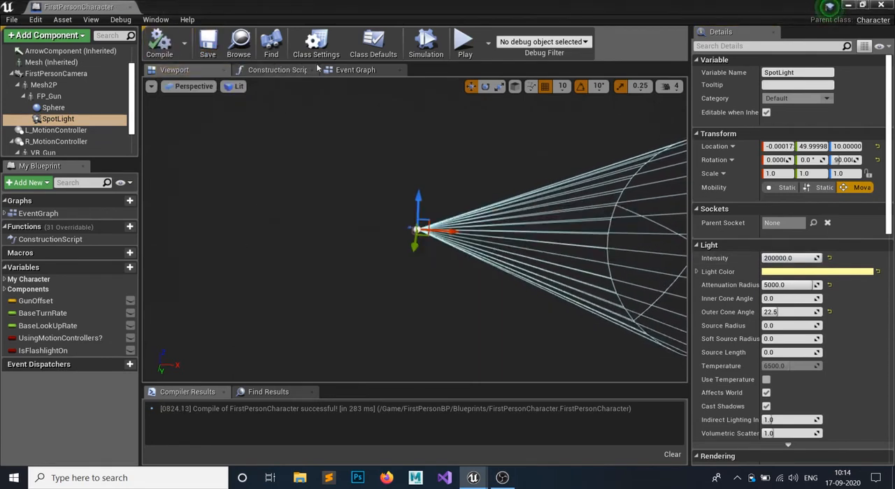
- Add a Set Visibility (SpotLight) node from the Spot Light getter in the event graph
left_click(346, 69)
left_click_drag(376, 192, 379, 196)
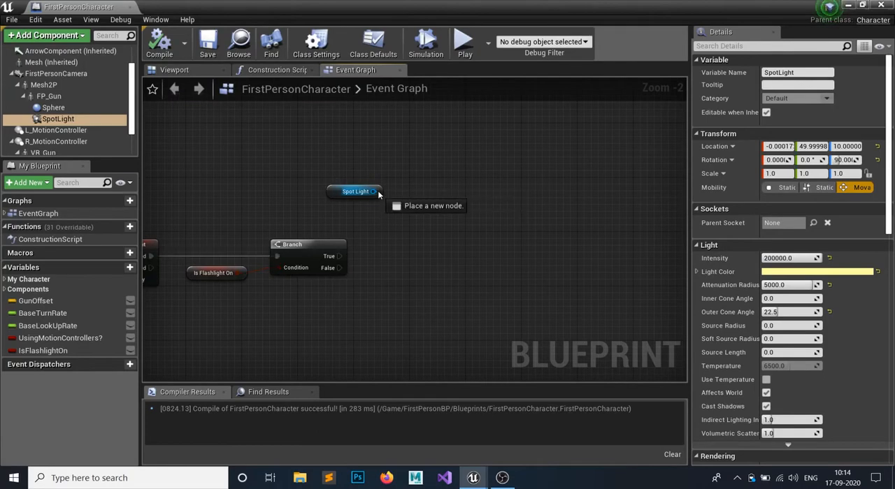
left_click_drag(435, 238, 435, 238)
type("s")
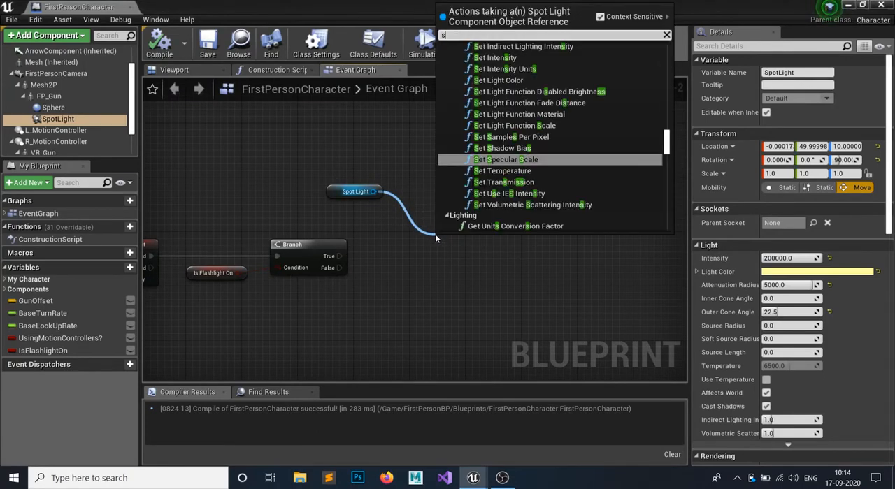
type("et vis")
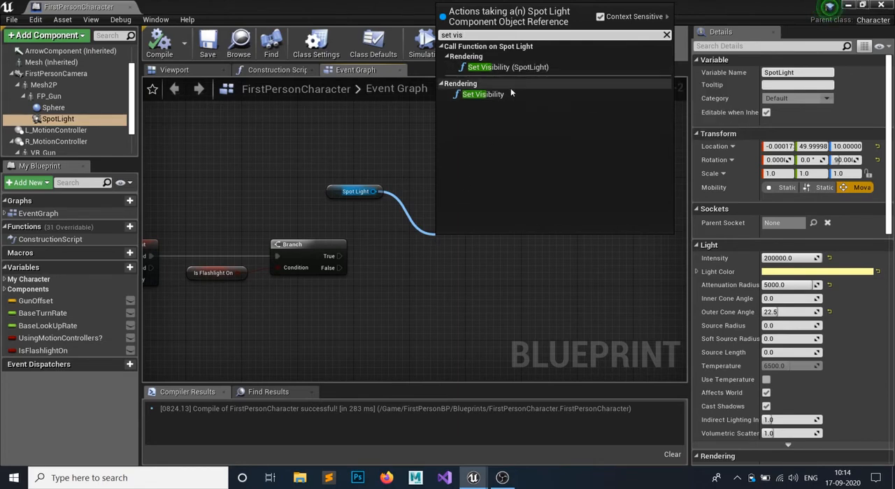
left_click(514, 67)
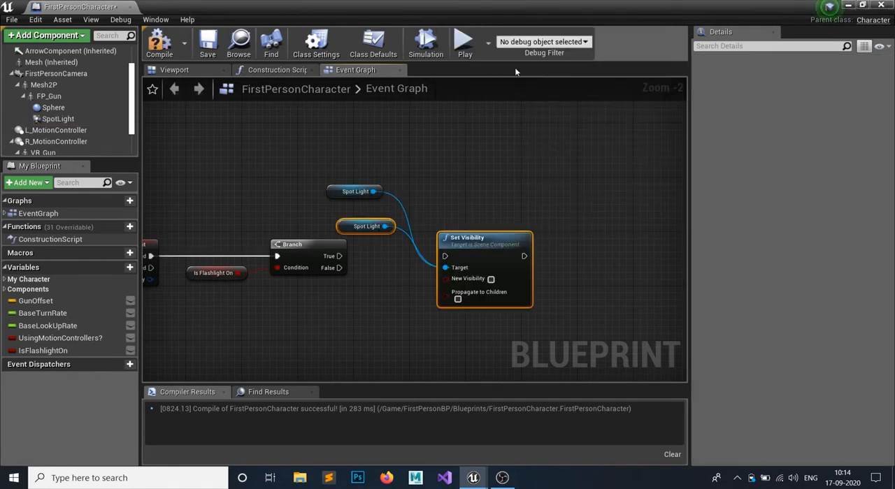
- Move the Set Visibility node and its linked getter aside and delete the redundant Spot Light getter
left_click_drag(483, 240, 531, 172)
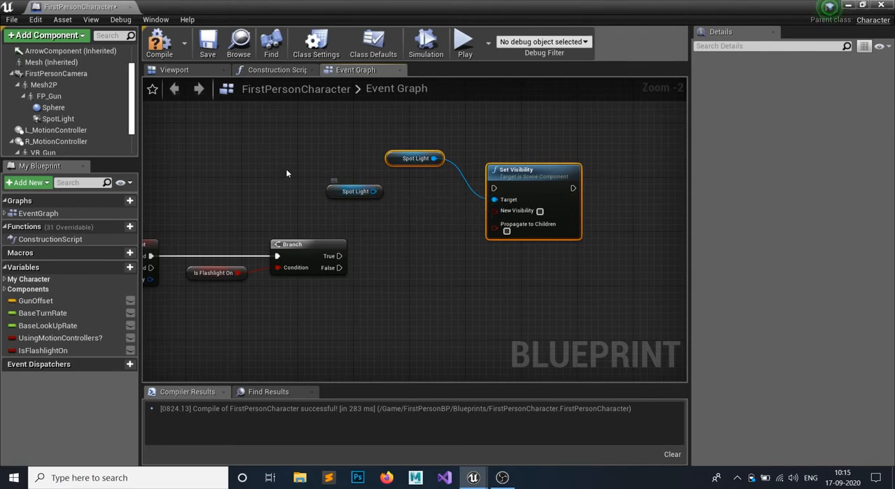
left_click(353, 192)
key("Delete")
- Connect the flashlight Branch's True output to Set Visibility and arrange the node with its getter beside the Branch
left_click_drag(392, 145, 658, 323)
left_click_drag(562, 203, 467, 259)
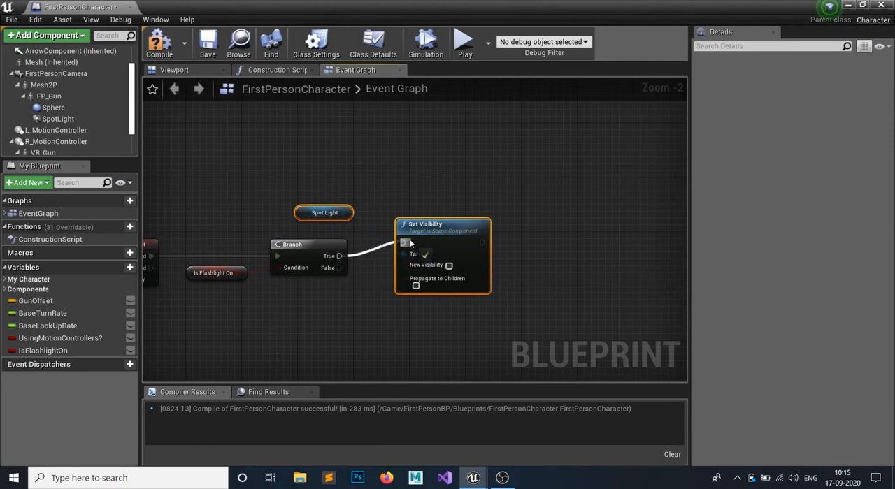
left_click_drag(411, 242, 510, 196)
left_click(433, 254)
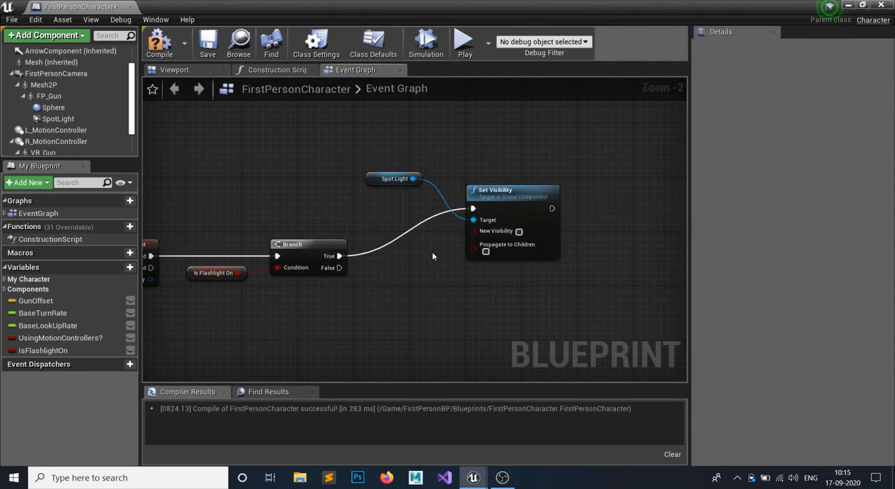
- Add a second Set Visibility node targeting the Spot Light getter and run it from the Branch's False output
left_click_drag(406, 183, 456, 330)
type("se")
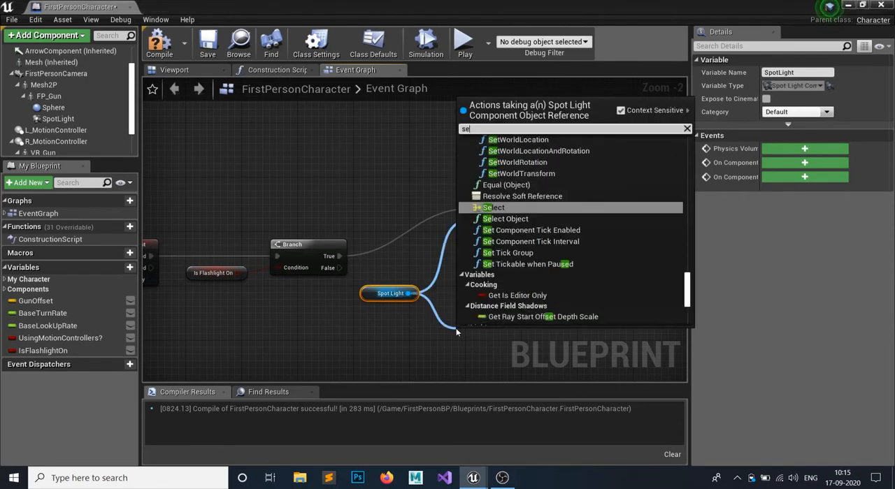
type("t vis")
key("Return")
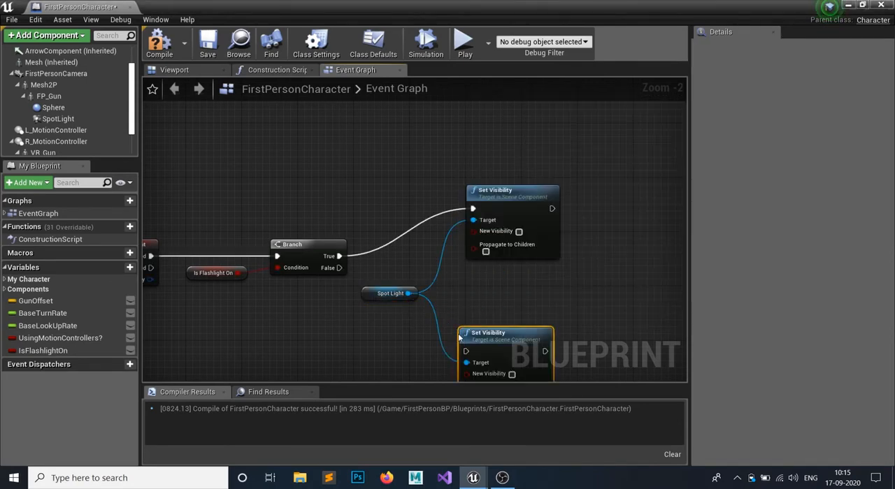
left_click_drag(334, 272, 339, 268)
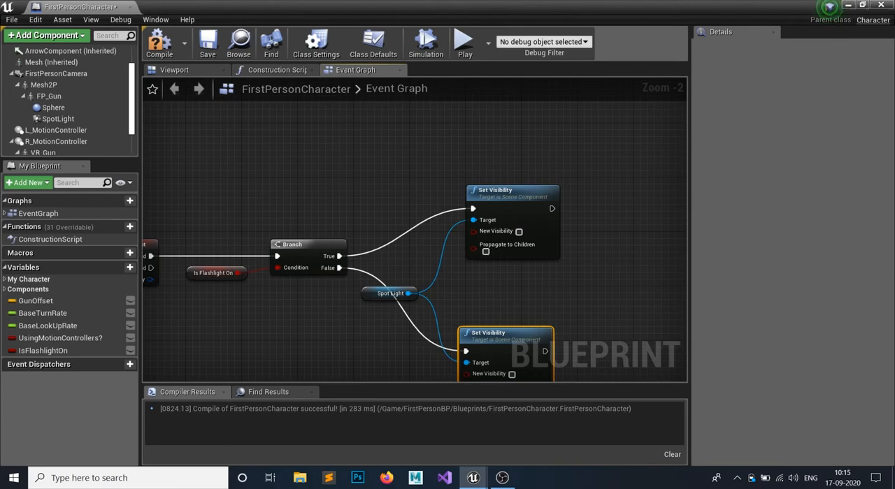
- Turn on New Visibility in the Set Visibility node fed by the Branch's False output
right_click_drag(520, 293, 487, 252)
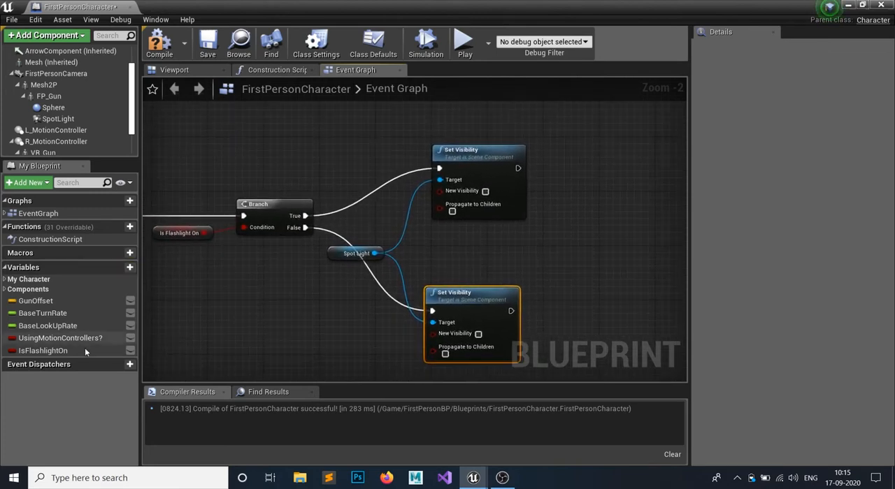
left_click_drag(81, 356, 85, 353)
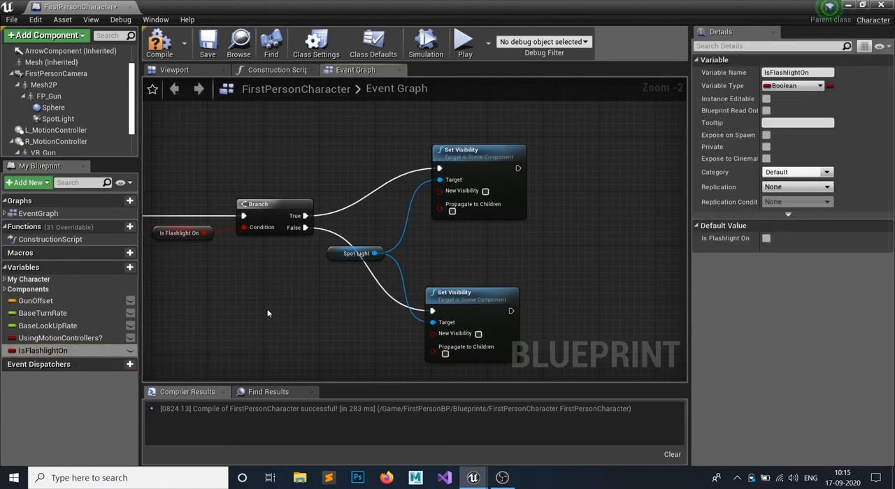
right_click_drag(267, 313, 357, 308)
left_click(246, 233)
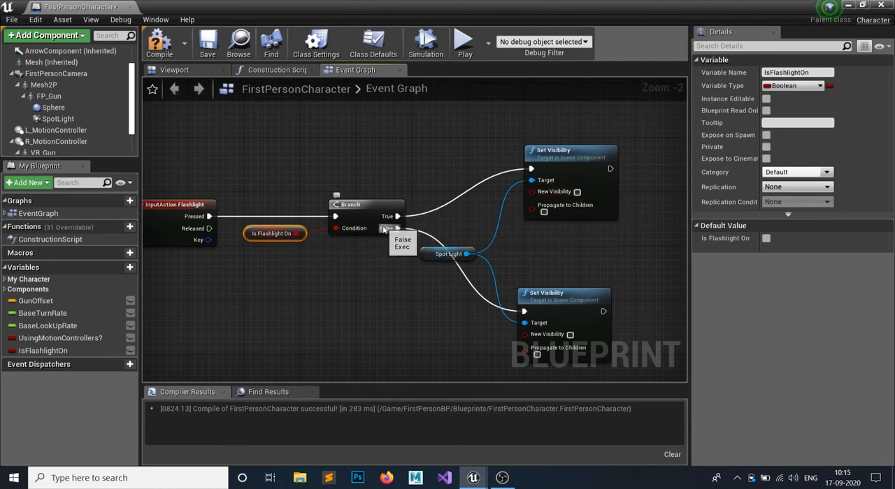
right_click_drag(607, 249, 555, 232)
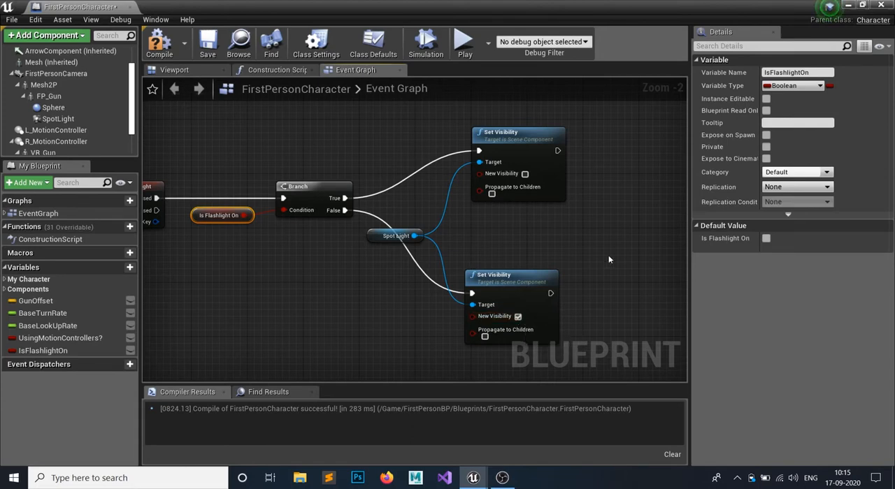
- Add a Set IsFlashlightOn node with the value checked after the False path's Set Visibility
right_click_drag(608, 259, 486, 265)
left_click_drag(42, 350, 433, 303)
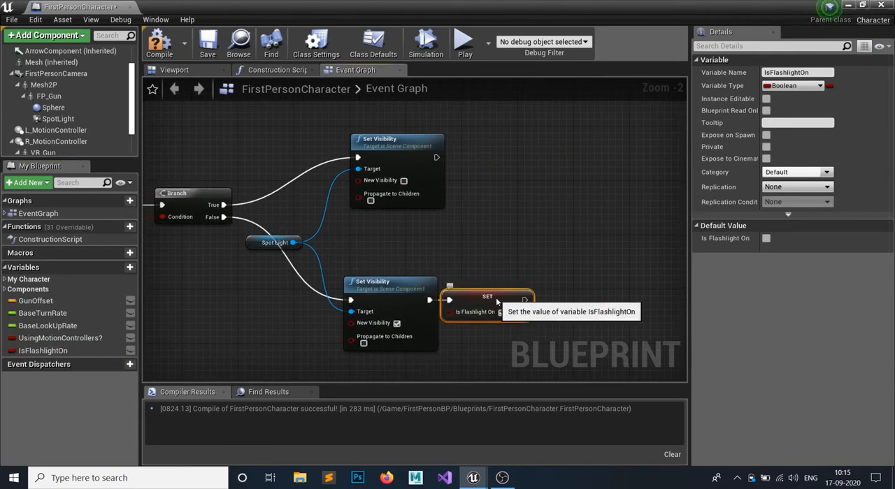
left_click(529, 313)
- Add a Set IsFlashlightOn node with the value unchecked after the True path's Set Visibility, and compile
left_click_drag(61, 354, 436, 158)
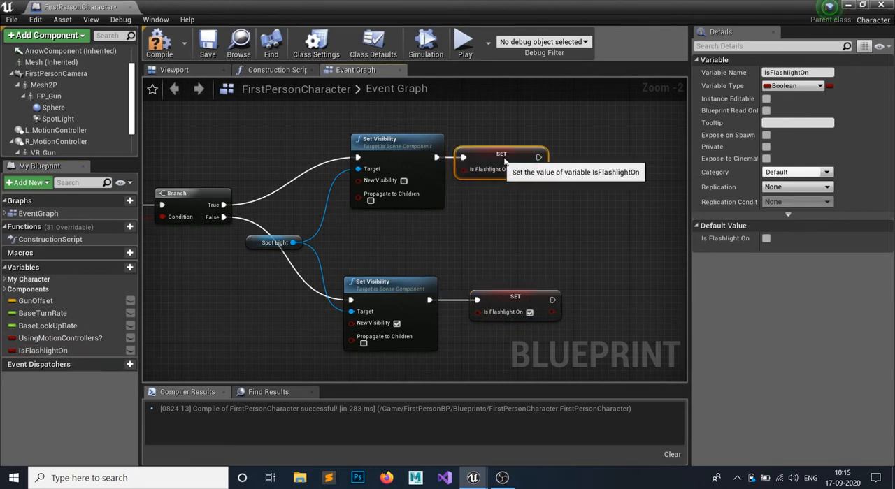
left_click_drag(493, 159, 506, 159)
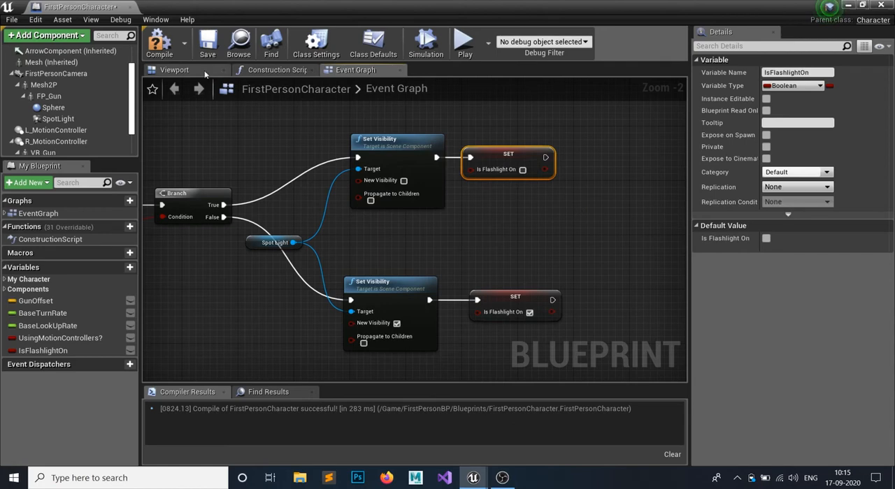
left_click(160, 42)
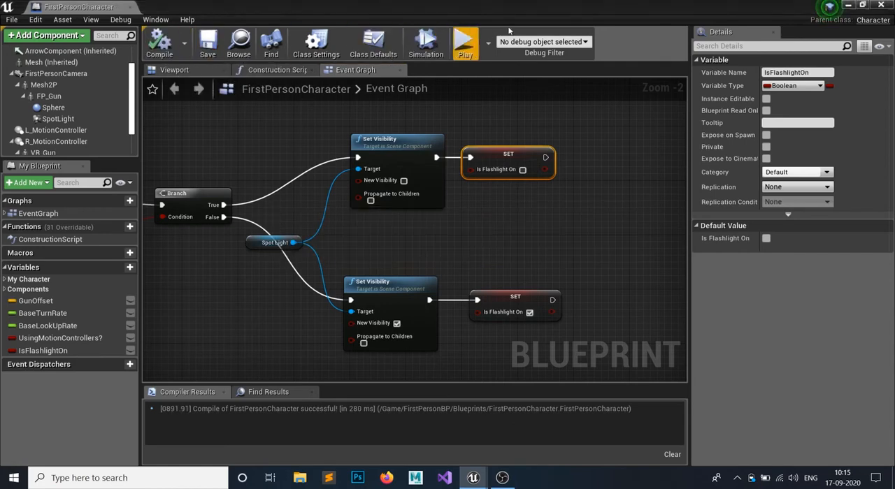
- Start and stop a play session from the blueprint, and minimise the blueprint editor to return to the level
left_click(472, 43)
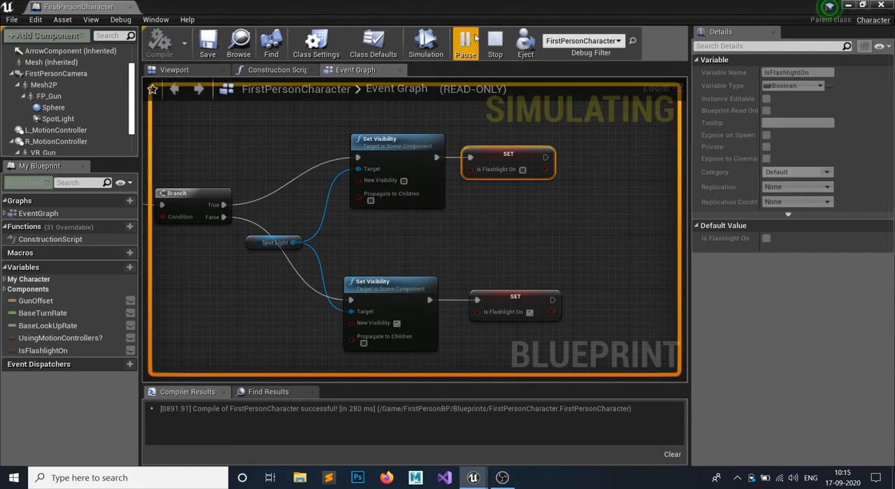
left_click(505, 43)
left_click(848, 5)
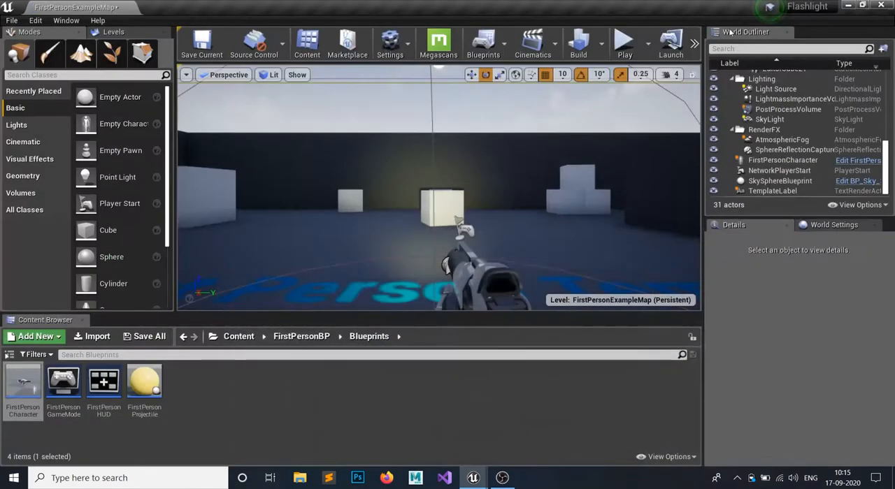
- Play-test the level by toggling the flashlight repeatedly while looking around, and end the session
left_click(625, 43)
left_click(439, 188)
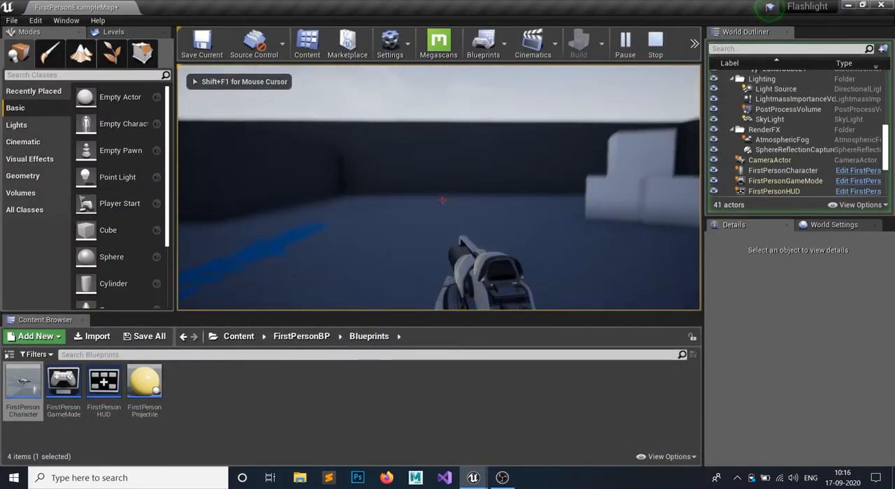
key("f")
key("f")
key("f")
key("f")
key("f")
key("f")
key("f")
key("f")
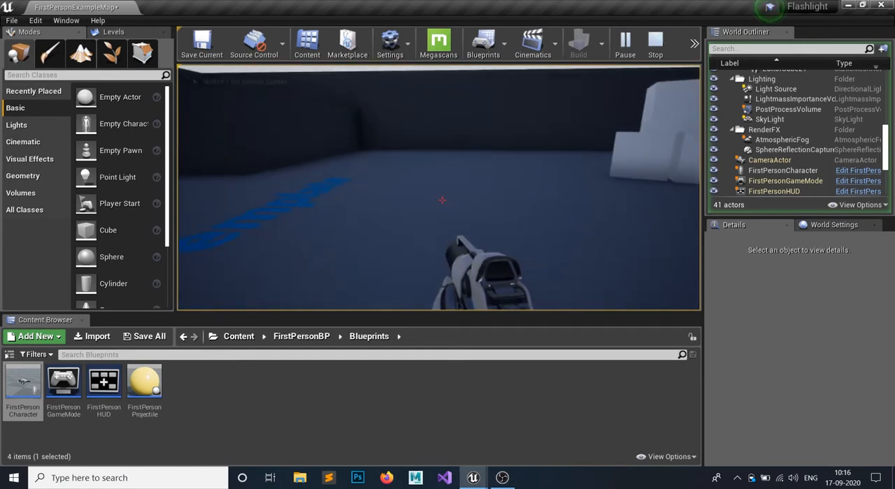
key("f")
key("f")
key("f")
key("f")
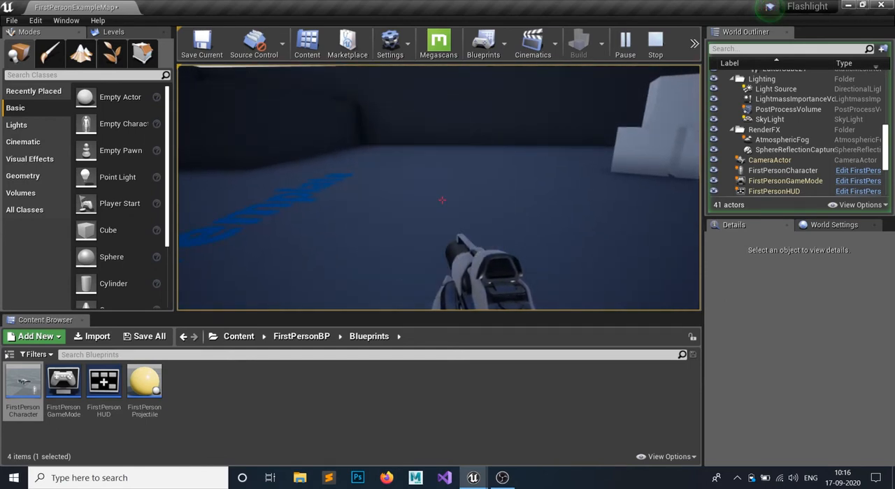
key("Escape")
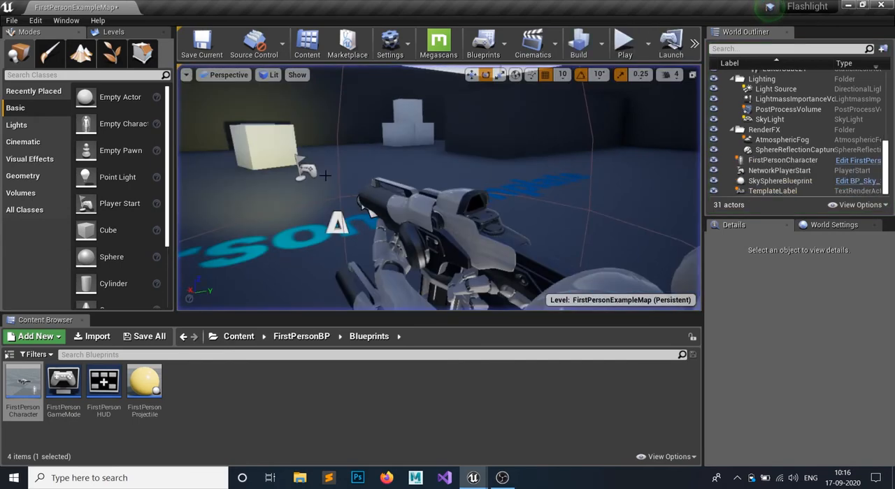
- Reopen the FirstPersonCharacter blueprint, turn off Visible for the SpotLight component, and compile and save
double_click(33, 398)
left_click(189, 71)
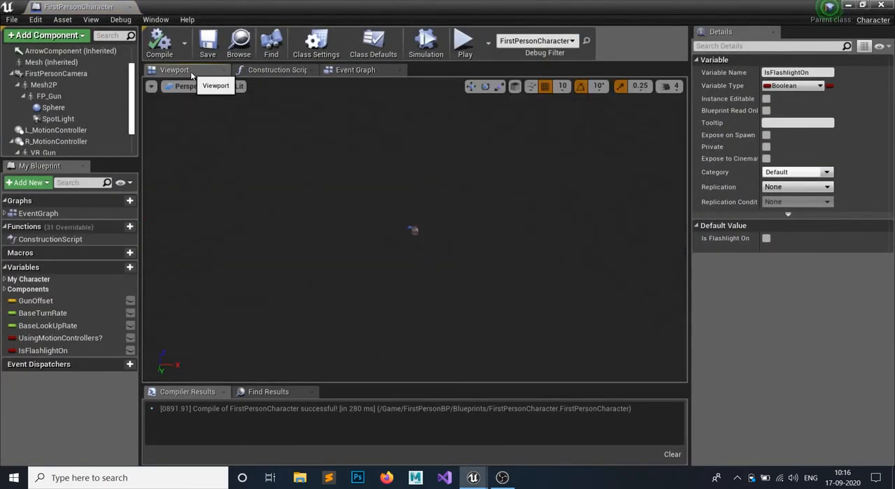
left_click(58, 119)
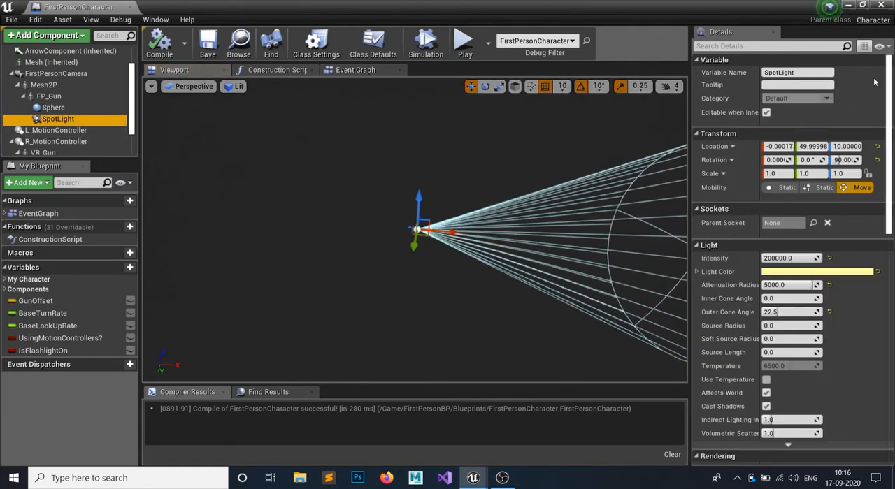
left_click(773, 46)
type("vis")
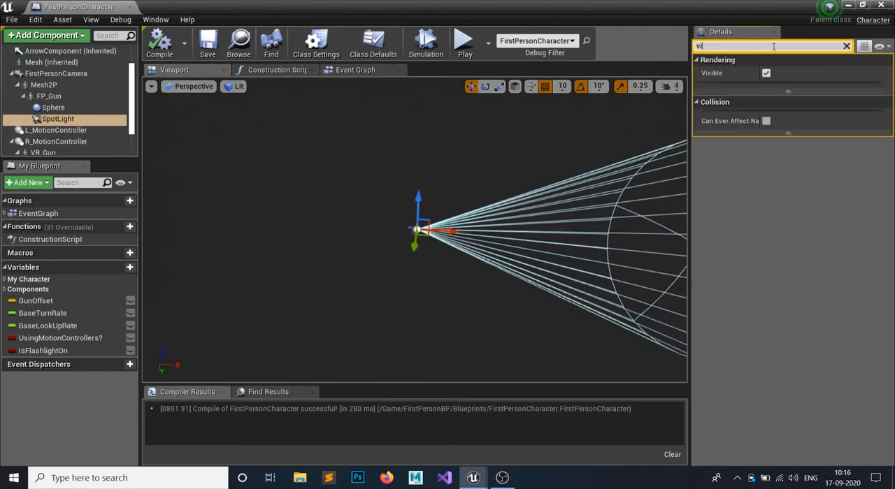
left_click(846, 47)
left_click(160, 45)
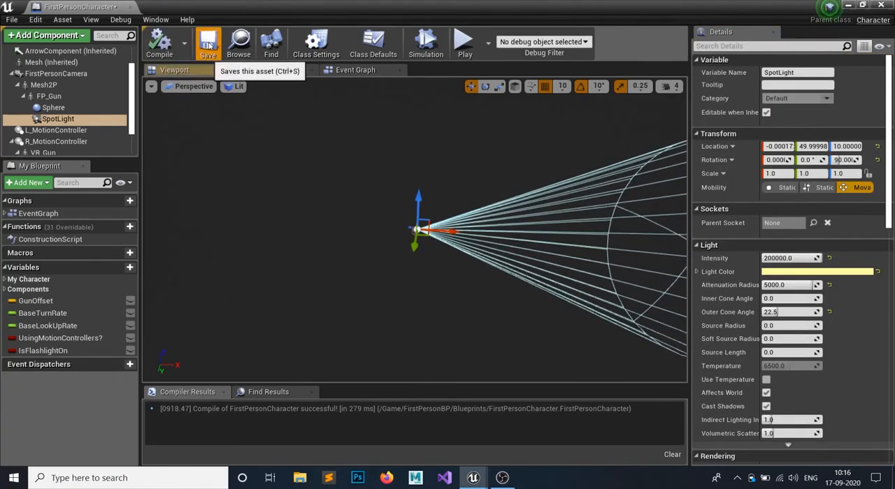
- Return to the level and play-test switching the flashlight on and off against the floor and walls, then stop playing
left_click(464, 43)
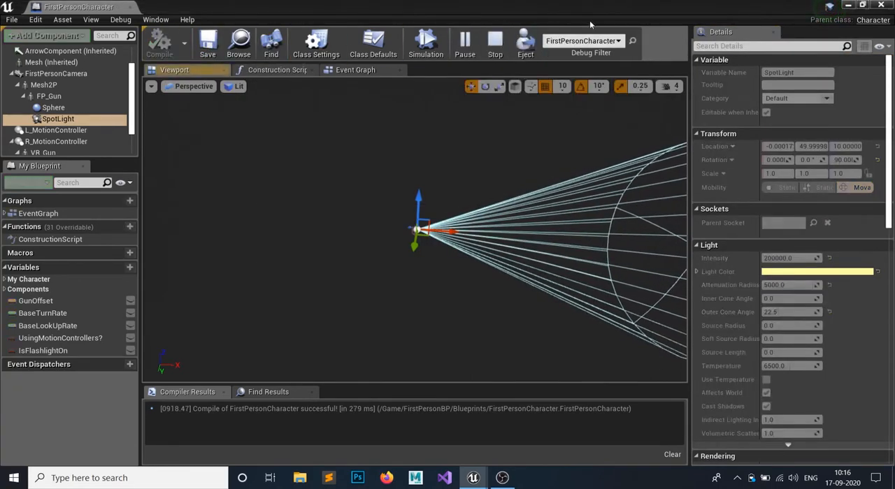
left_click(496, 43)
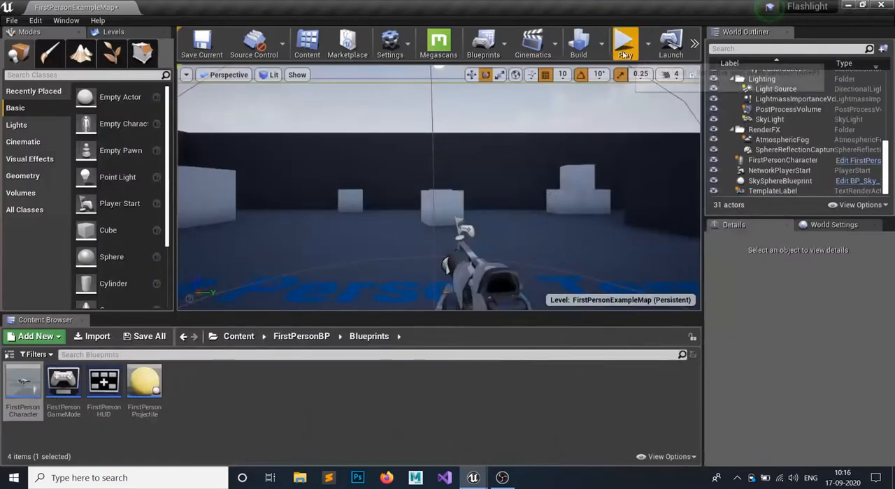
left_click(625, 48)
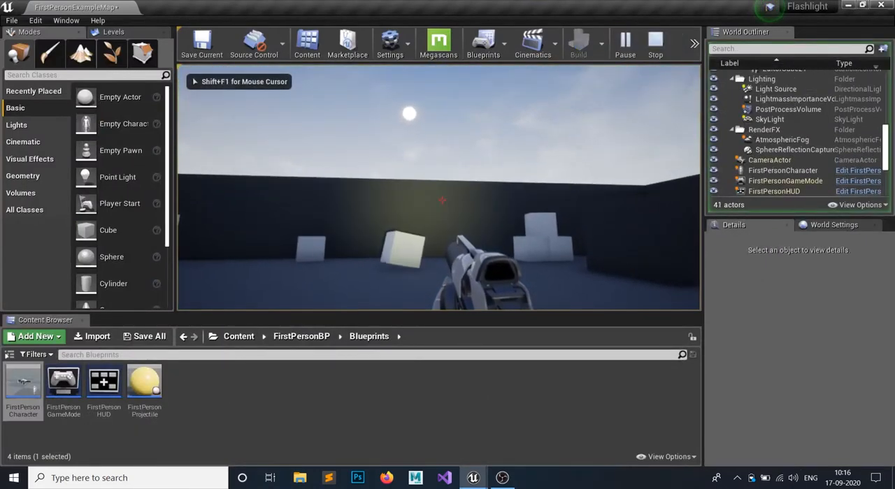
key("f")
key("f")
key("f")
key("f")
key("f")
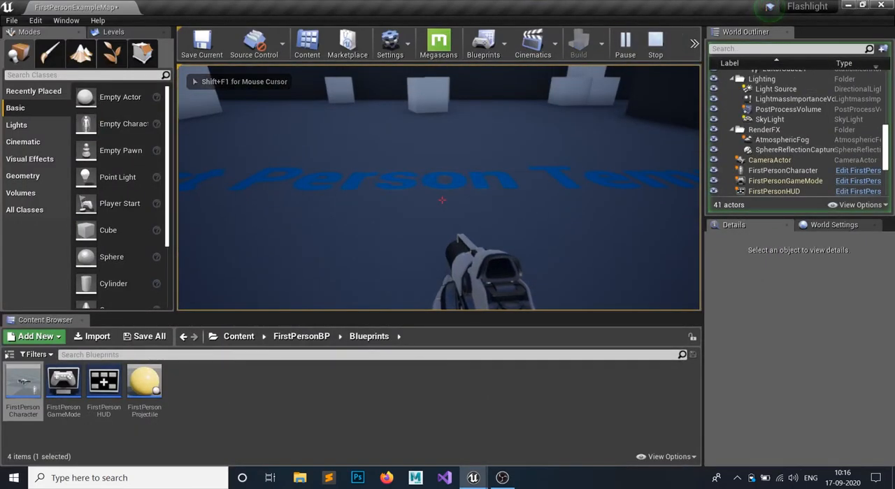
key("f")
key("f")
key("f")
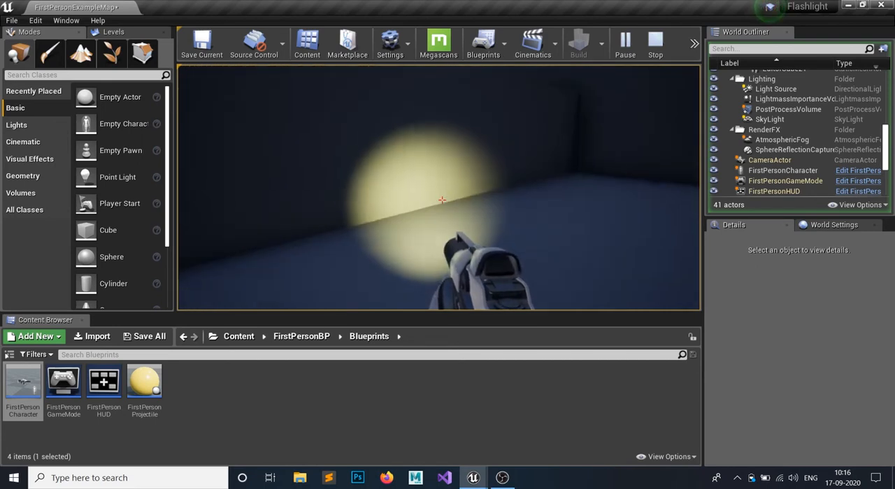
key("f")
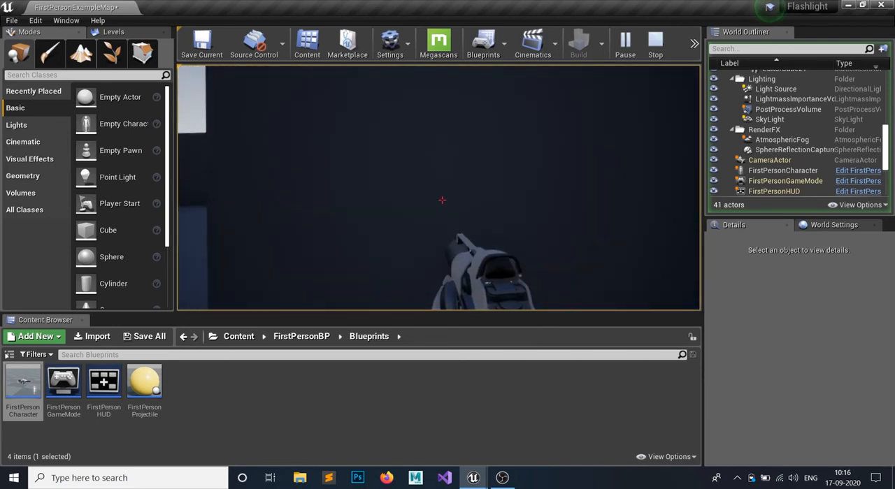
key("Escape")
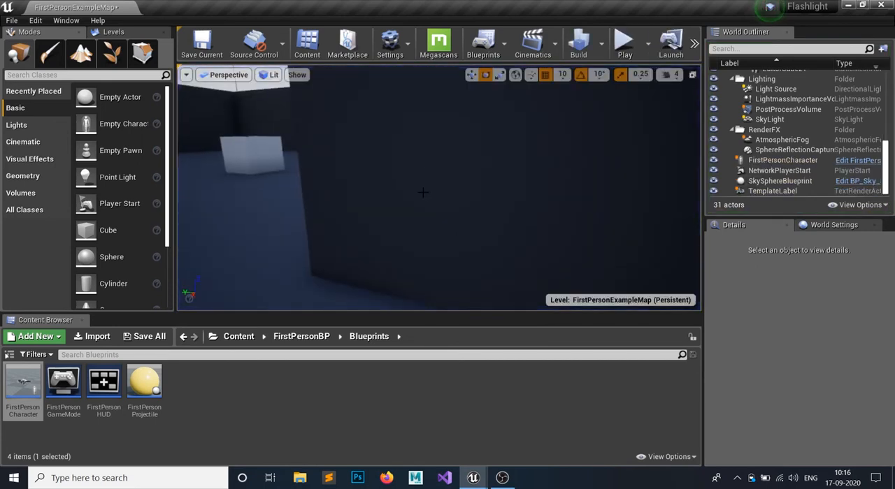
- Create a folder named Texture in the project's Content folder and open it
left_click(301, 338)
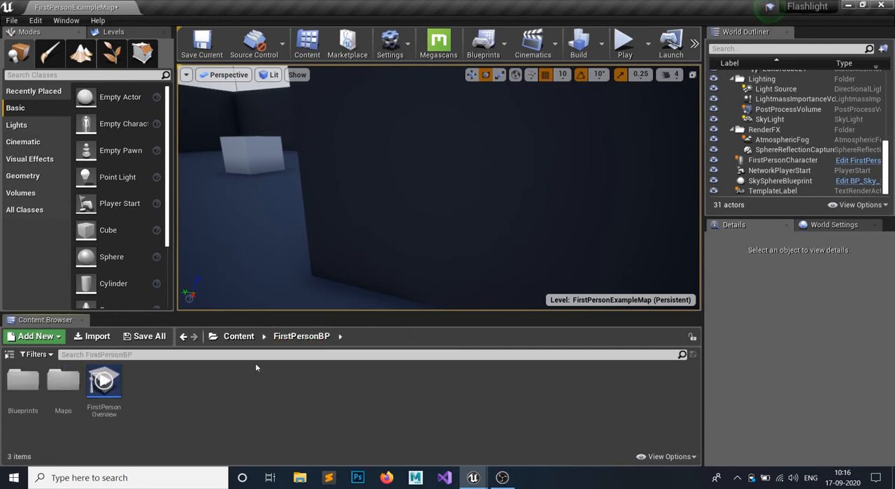
left_click(246, 338)
right_click(257, 397)
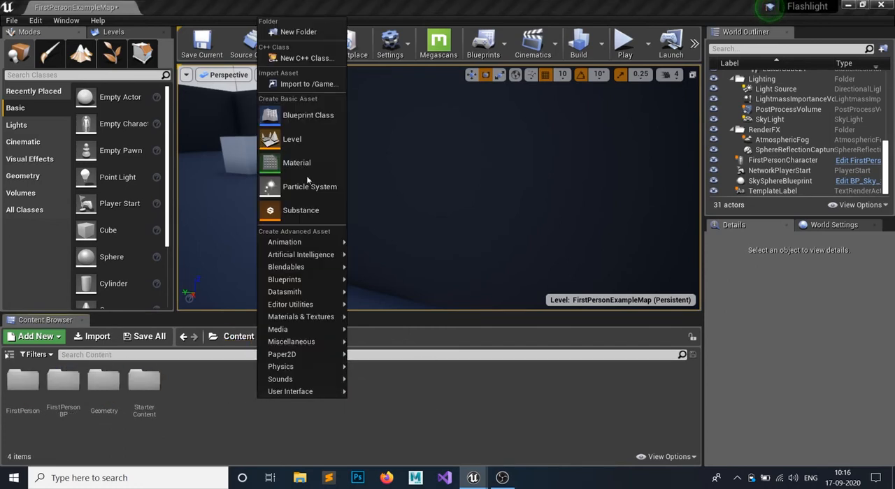
left_click(298, 32)
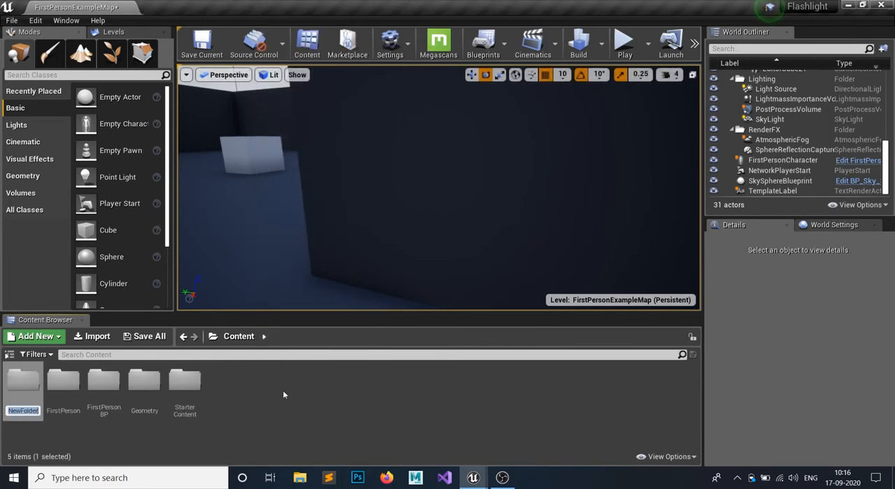
type("Textu")
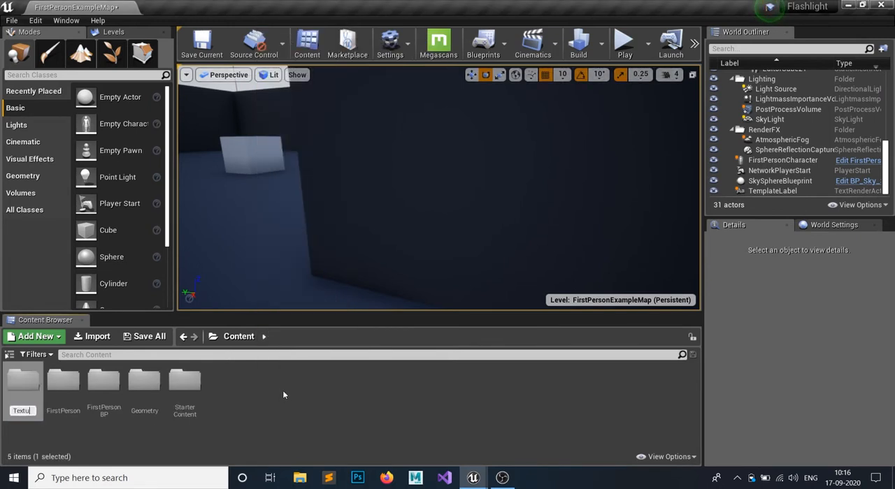
type("re")
key("Return")
key("Return")
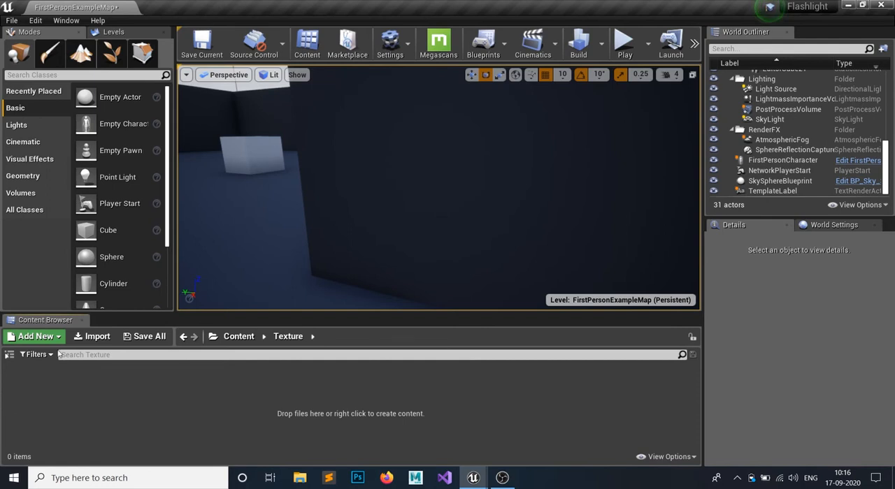
- Import the Flashlight image from F:/Game Design/zTextures into the Texture folder
left_click(84, 342)
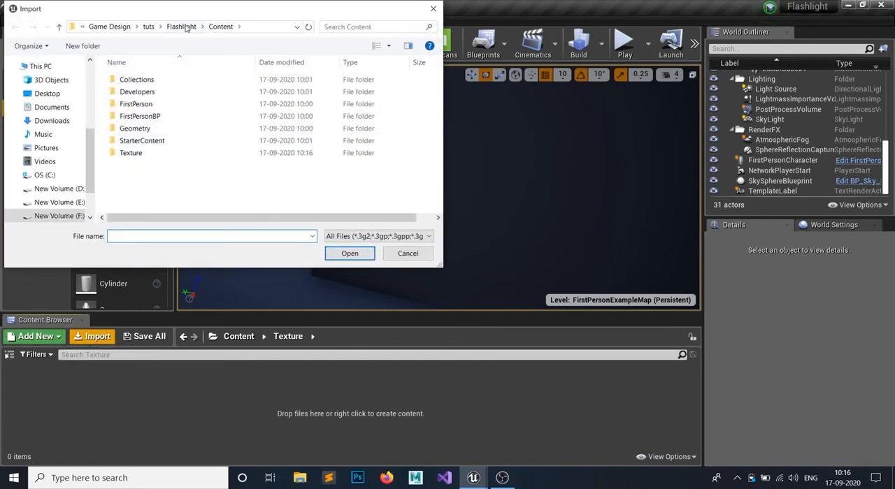
left_click(152, 26)
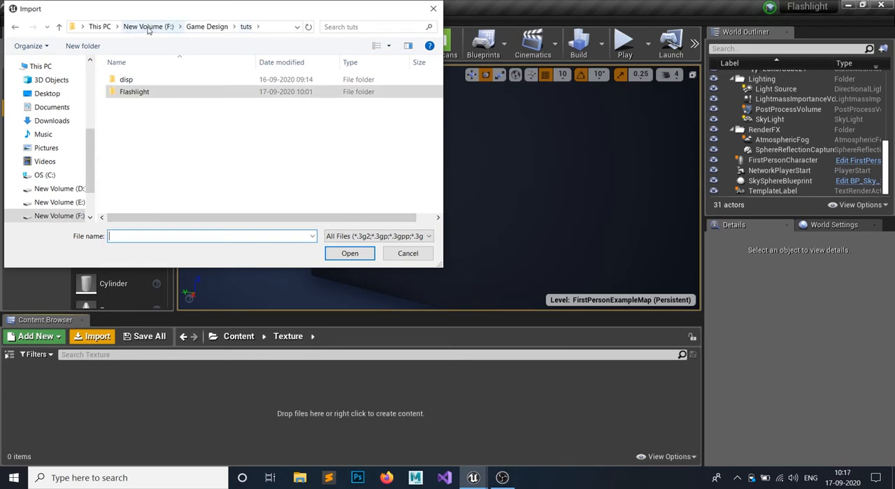
left_click(202, 26)
scroll(178, 192, "down", 2)
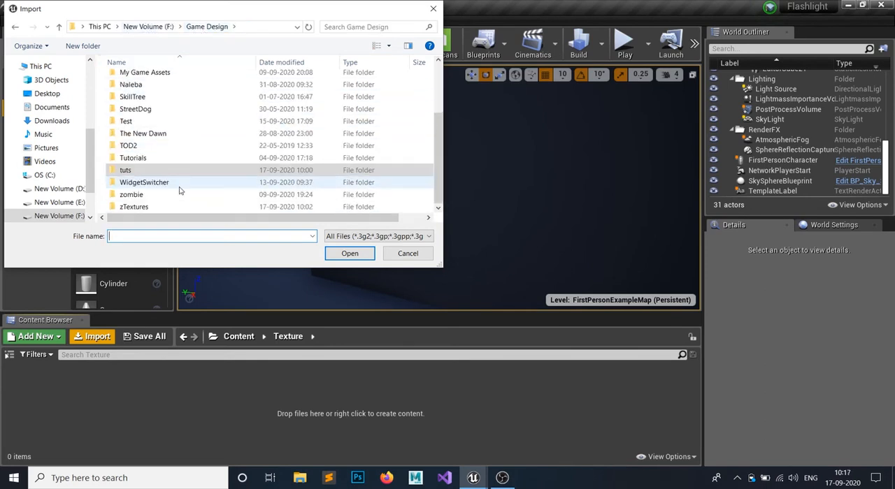
double_click(158, 209)
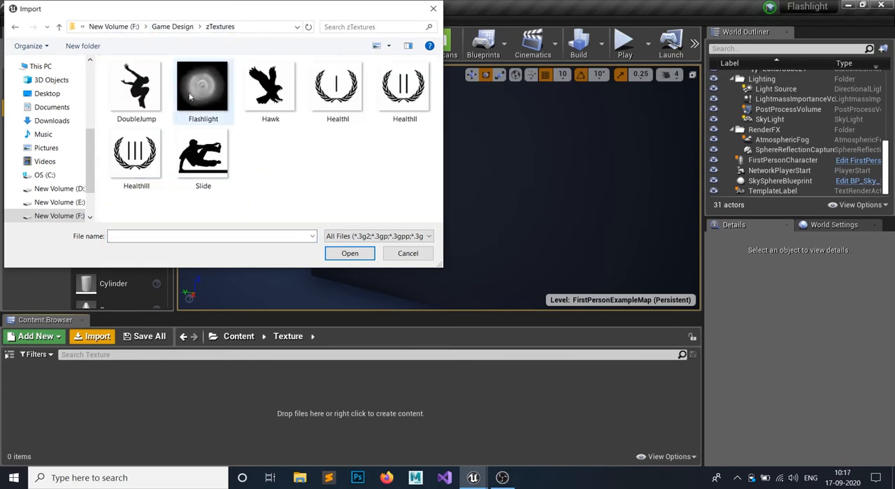
left_click(350, 254)
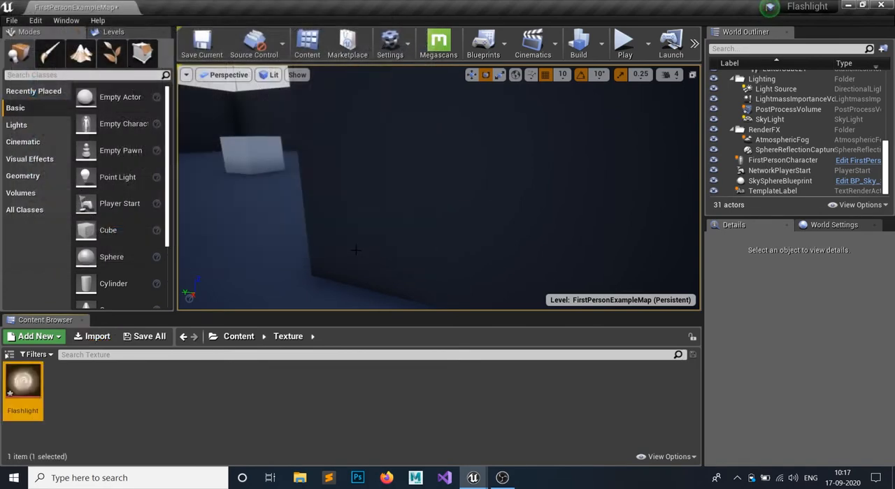
- Set the Flashlight texture's Compression Settings to Grayscale (R8, RGB8 sRGB), save it, and close its editor
double_click(23, 384)
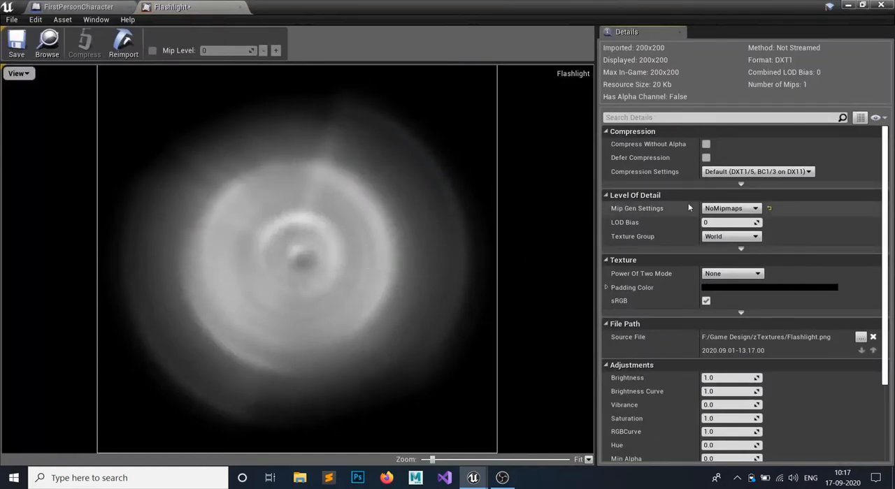
left_click(748, 172)
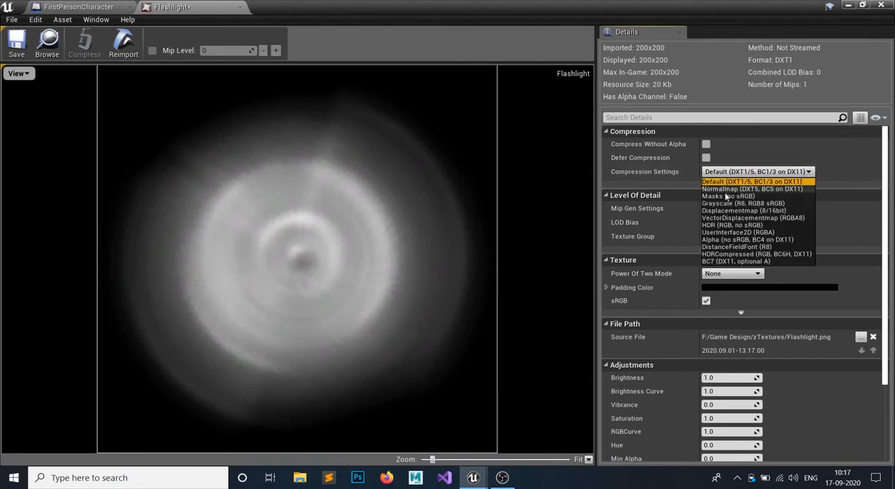
left_click(727, 203)
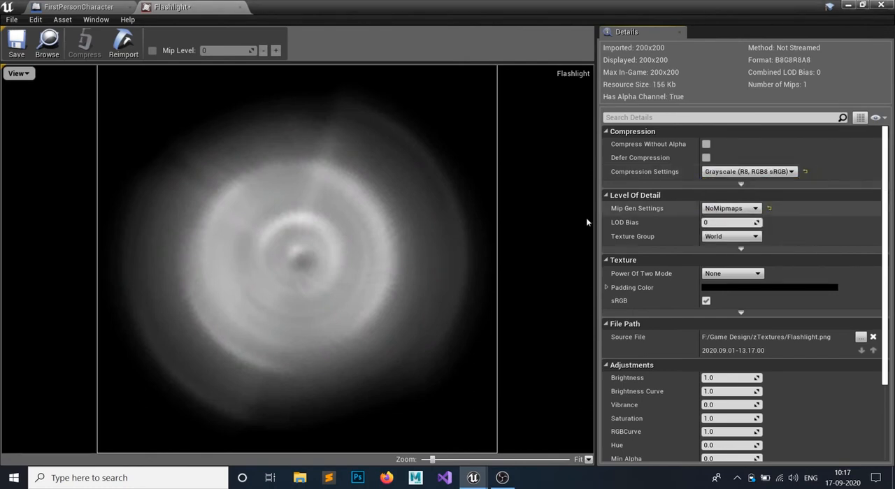
left_click(14, 46)
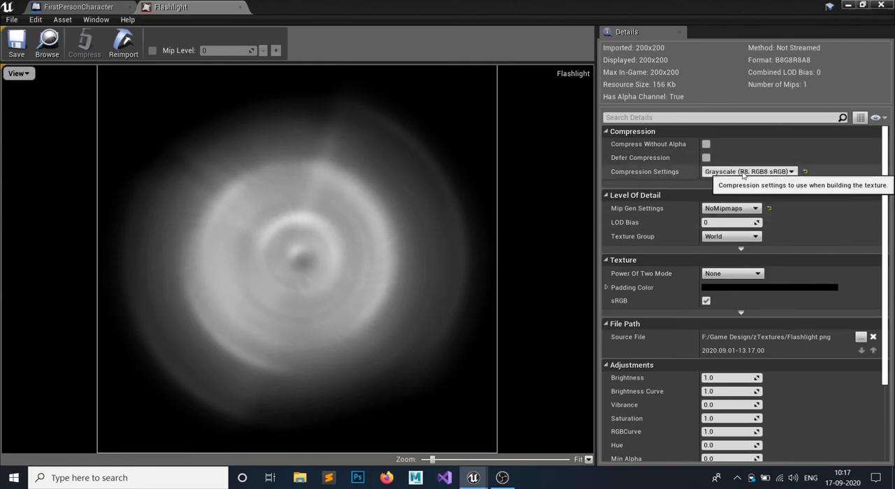
left_click(240, 7)
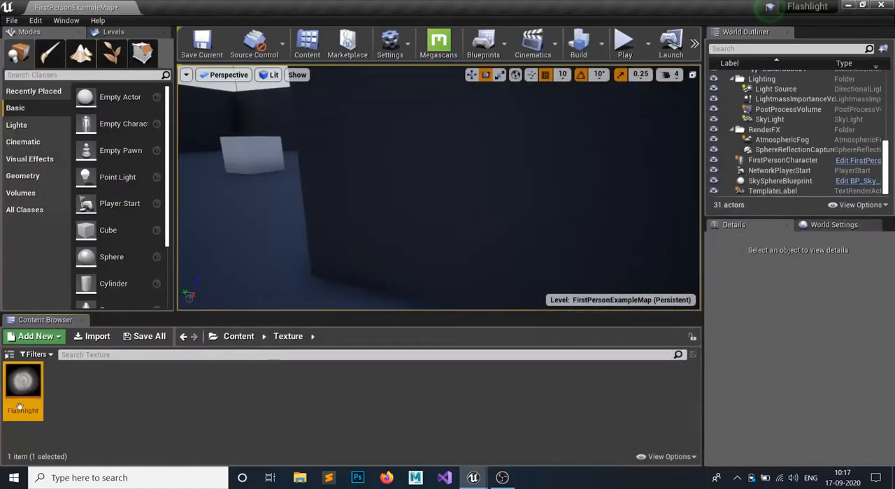
- Create a material from the Flashlight texture, keep its default name, and open it for editing
right_click(19, 395)
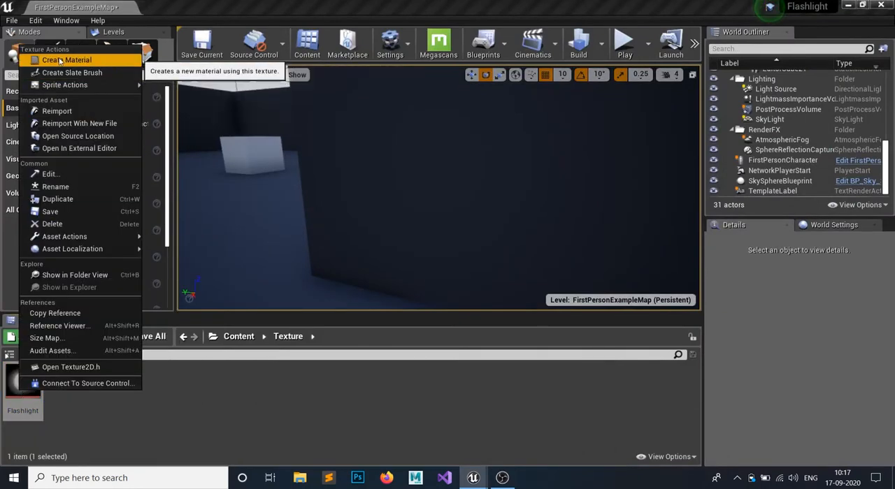
left_click(60, 62)
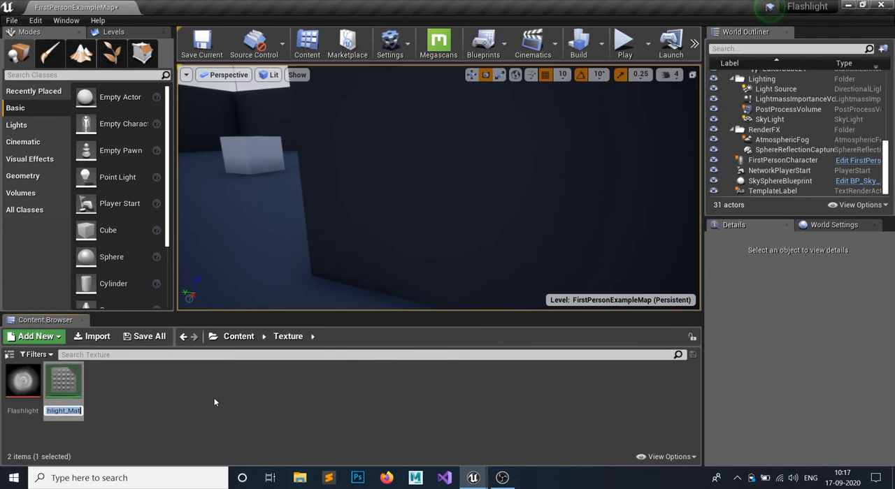
key("Home")
key("Return")
key("Return")
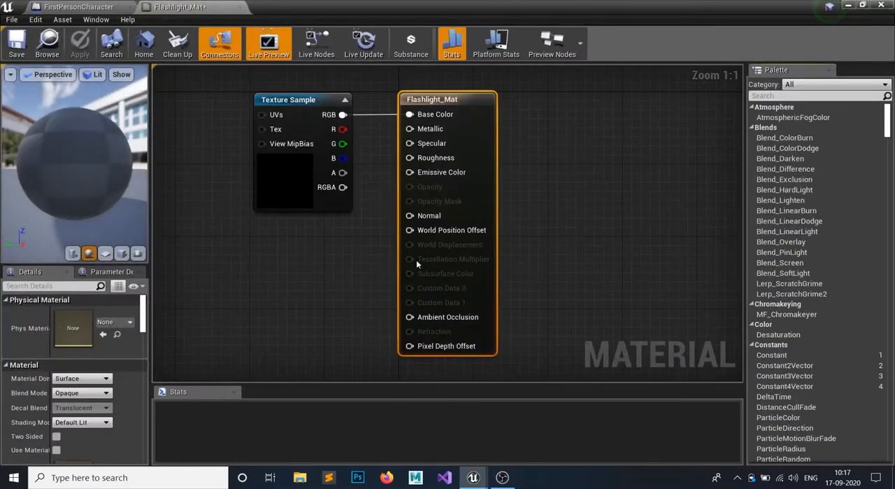
- Disconnect the texture from Flashlight_Mat's Base Color and set the Material Domain to Light Function
left_click(409, 116, "alt")
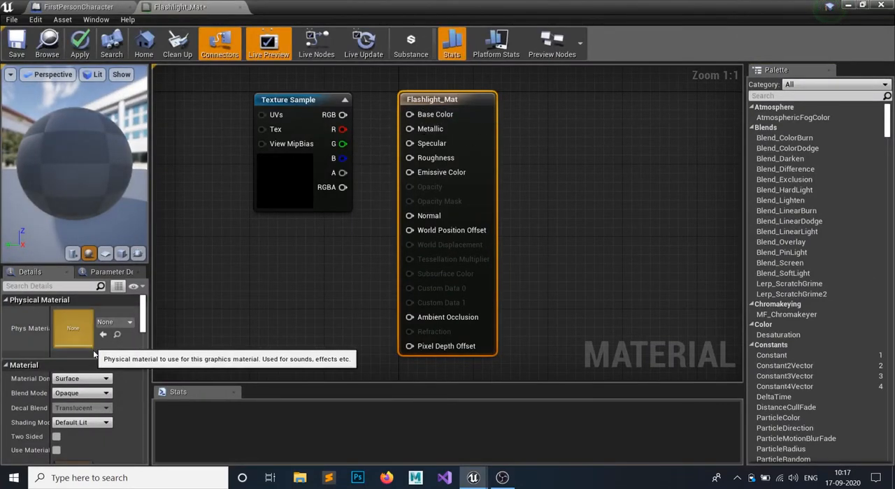
left_click(71, 381)
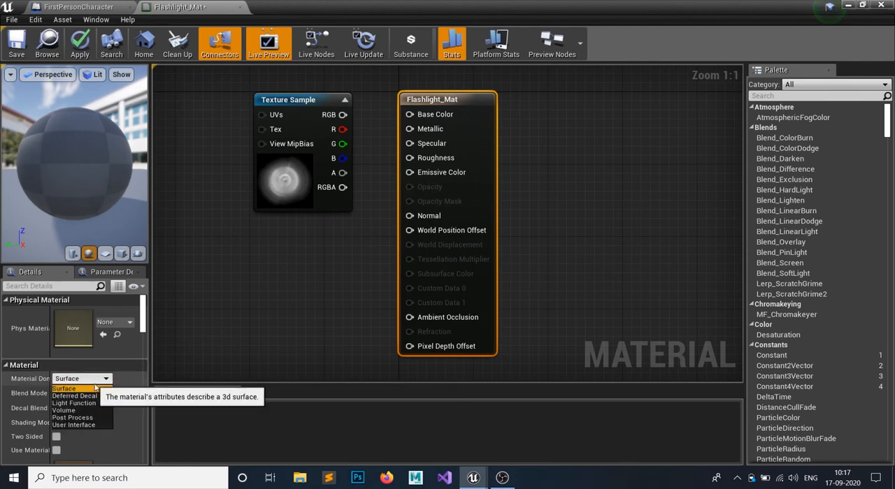
left_click(72, 403)
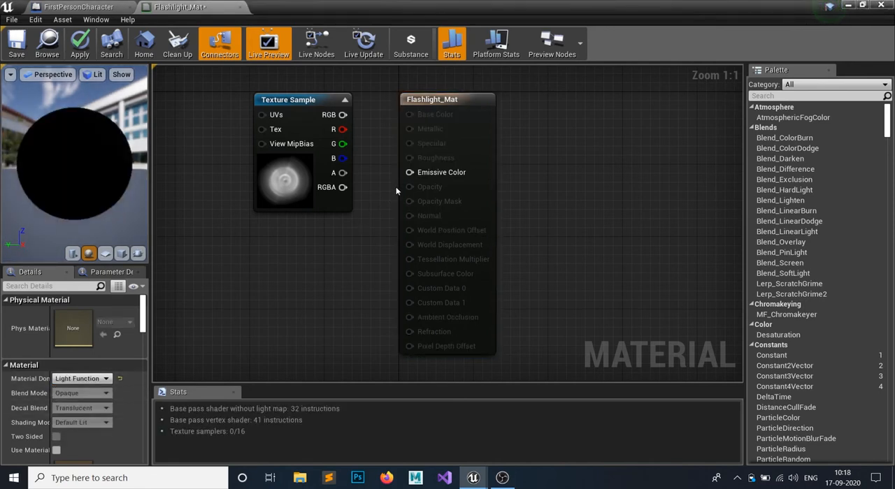
- Connect the Texture Sample's RGB output to Emissive Color, and apply, save and close Flashlight_Mat
left_click_drag(339, 117, 339, 117)
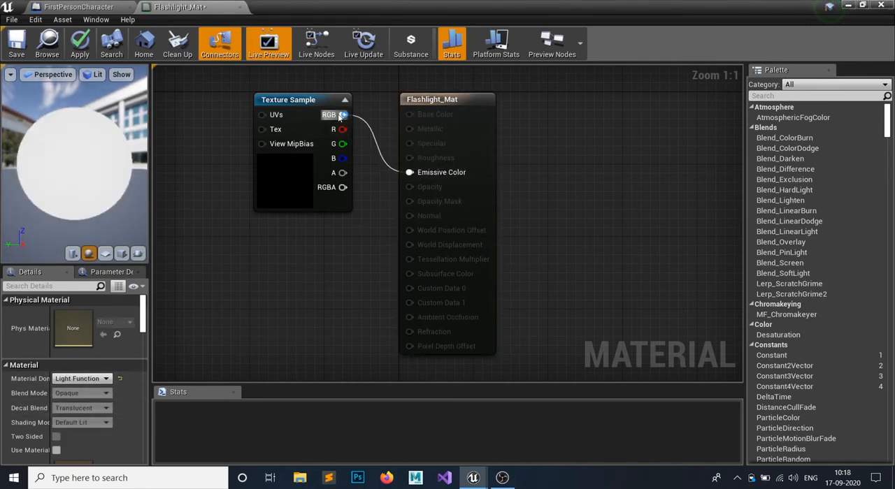
left_click(81, 54)
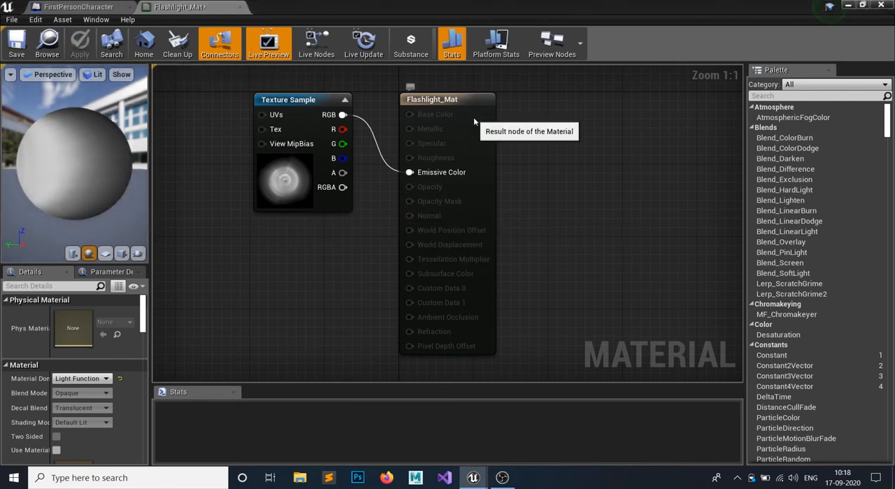
left_click(473, 117)
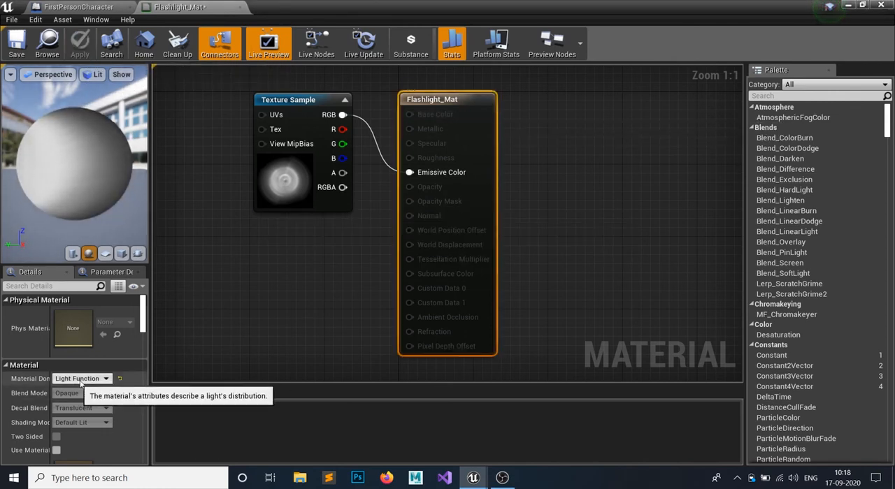
left_click(20, 43)
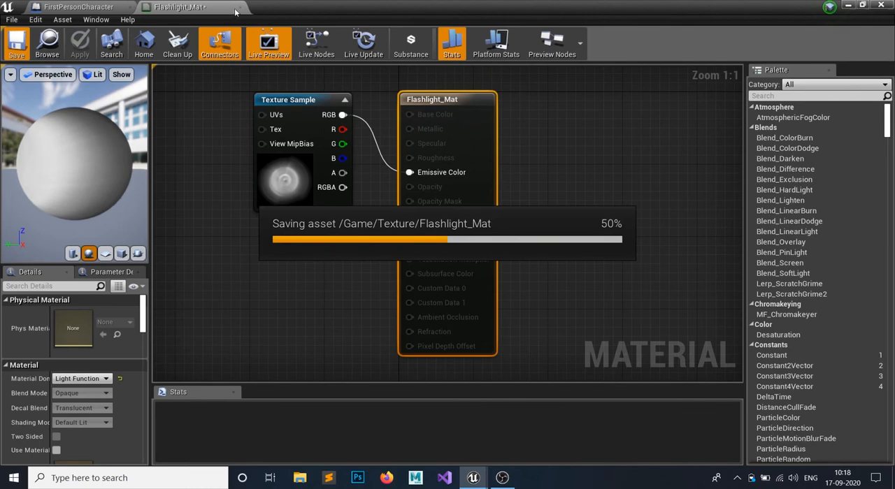
left_click(237, 8)
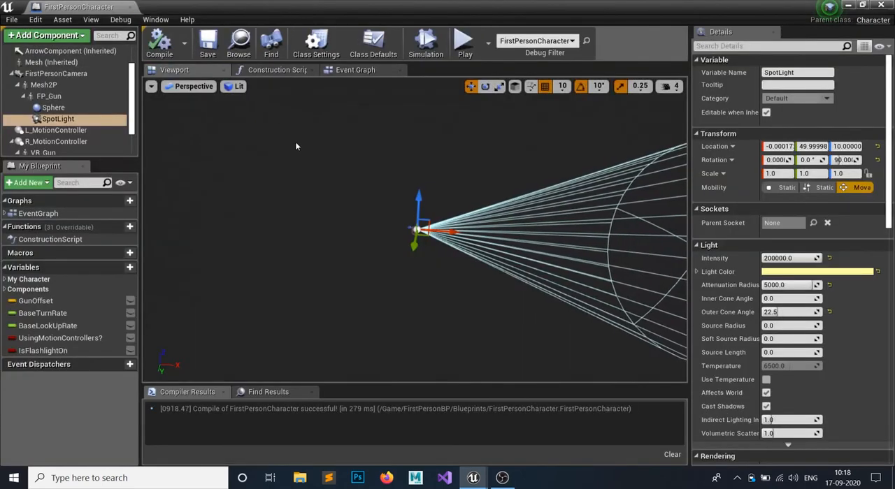
- Assign Flashlight_Mat as the SpotLight's Light Function Material in FirstPersonCharacter, and compile and save the blueprint
key("f")
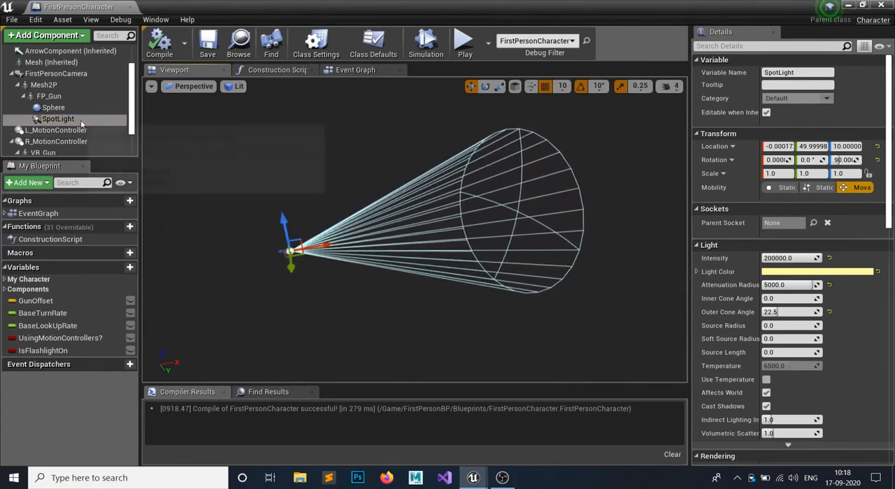
left_click(763, 45)
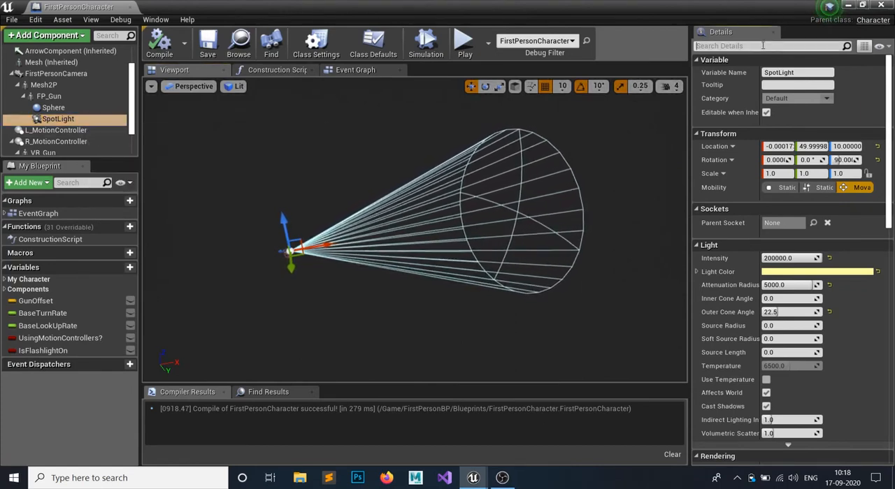
type("ma")
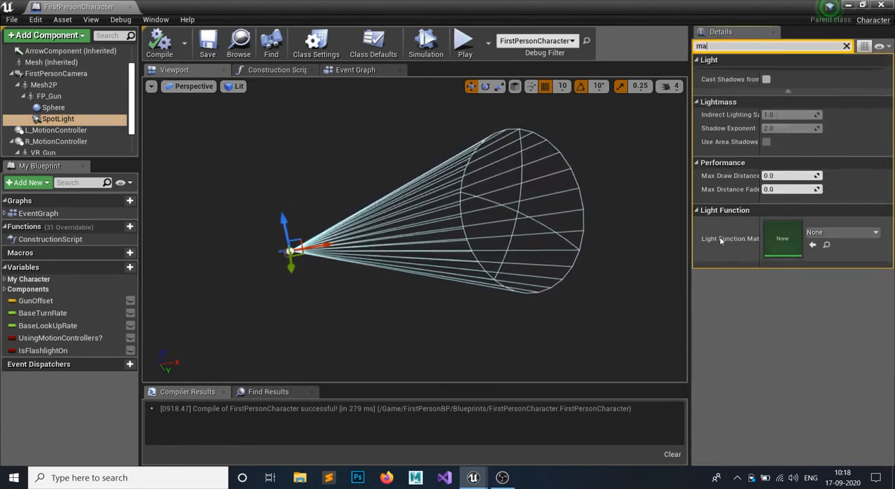
left_click(822, 235)
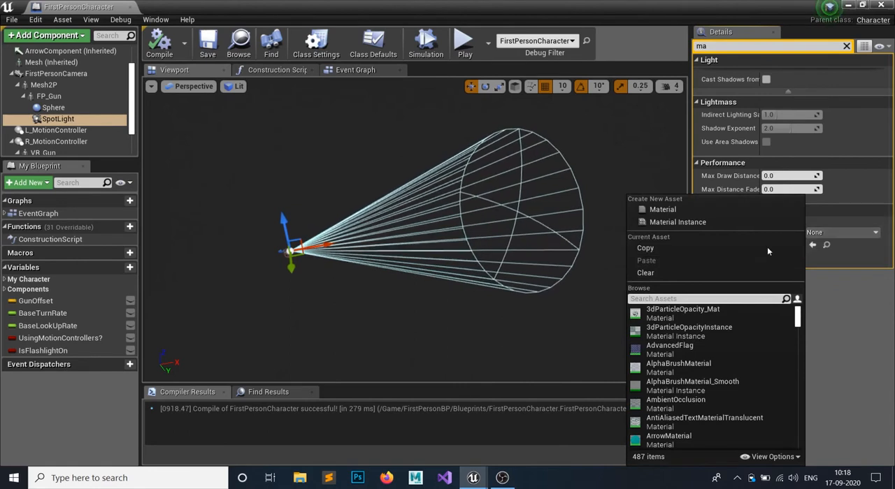
left_click(700, 299)
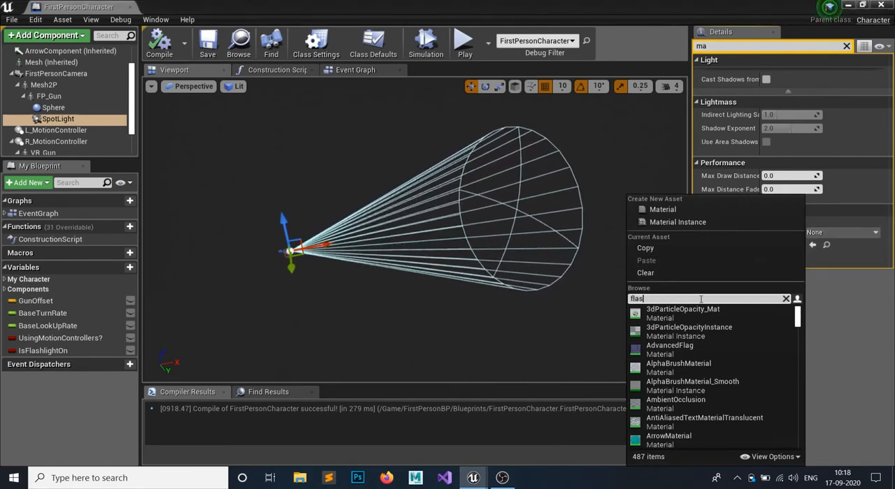
type("flas")
left_click(690, 311)
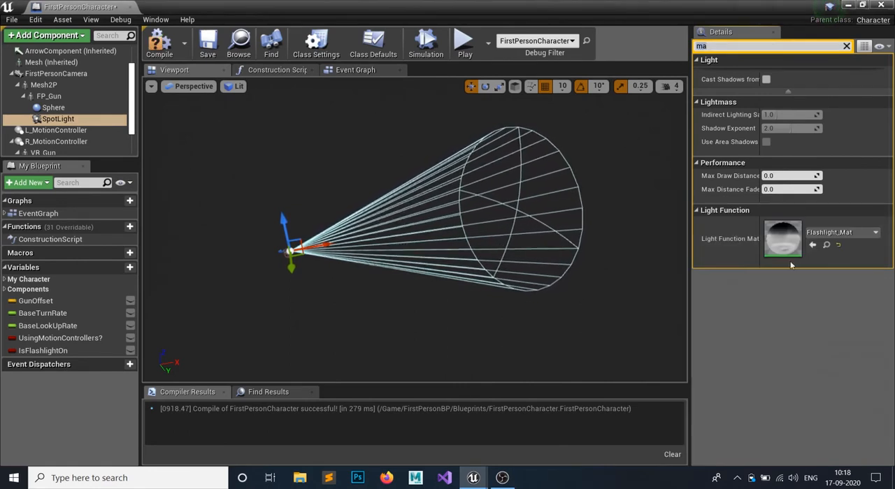
left_click(845, 46)
left_click(159, 43)
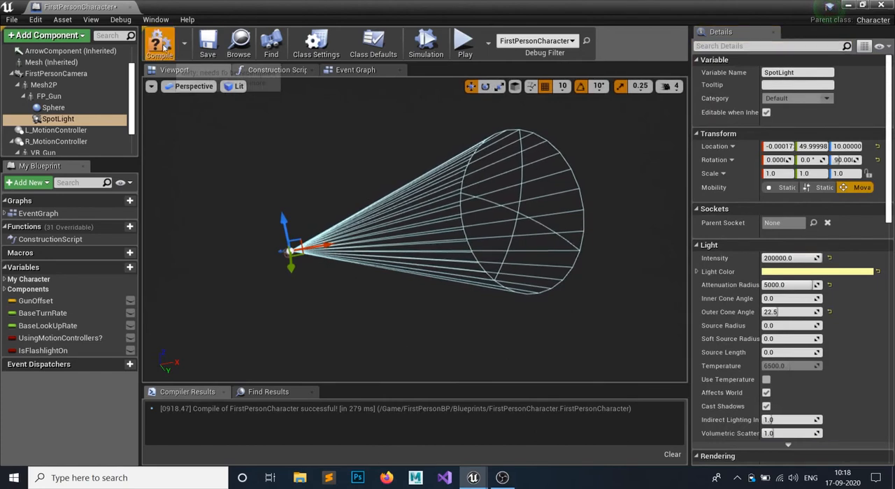
left_click(207, 48)
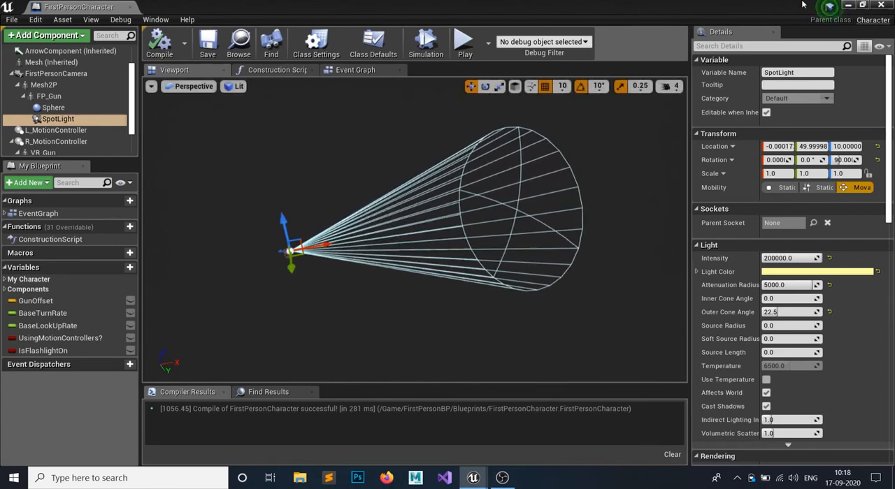
- Play the level with the flashlight on and examine its textured beam on the walls, cubes and floor, toggling it before stopping play
left_click(845, 5)
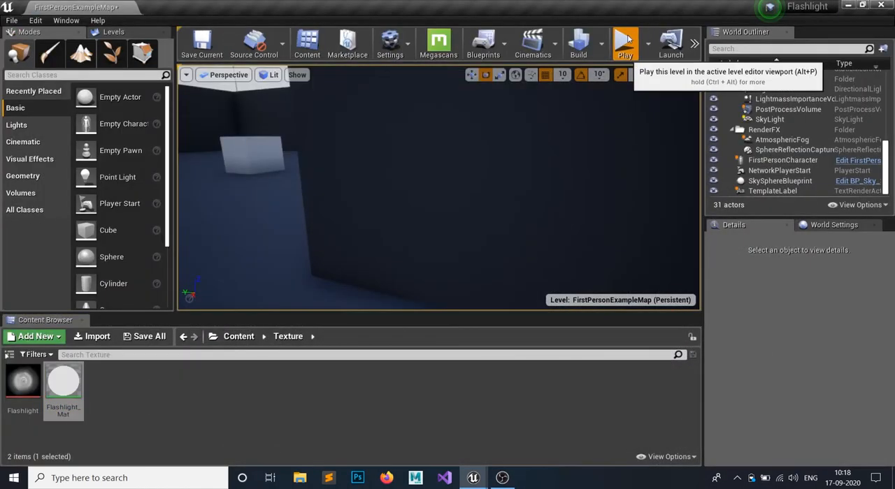
left_click(625, 40)
left_click(472, 146)
key("f")
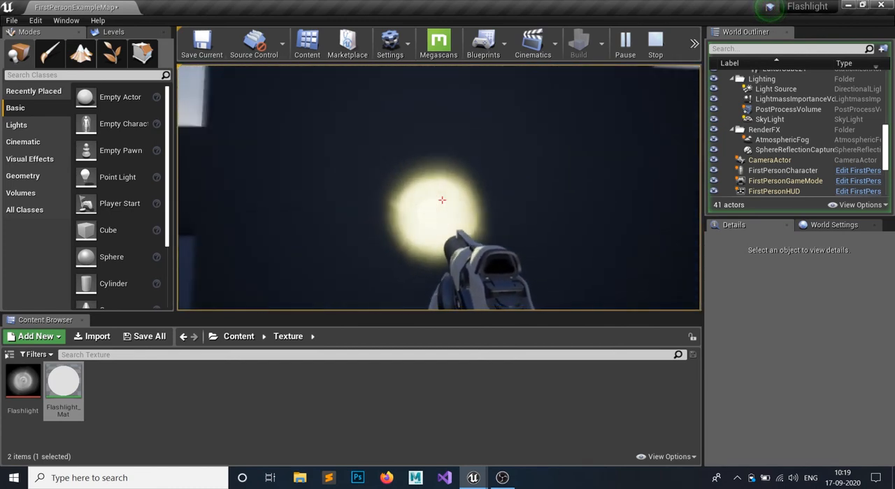
key("w")
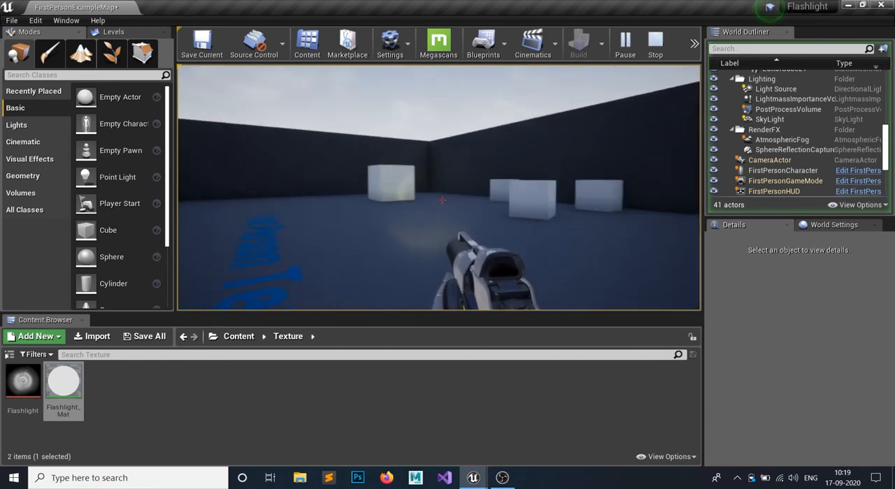
key("w")
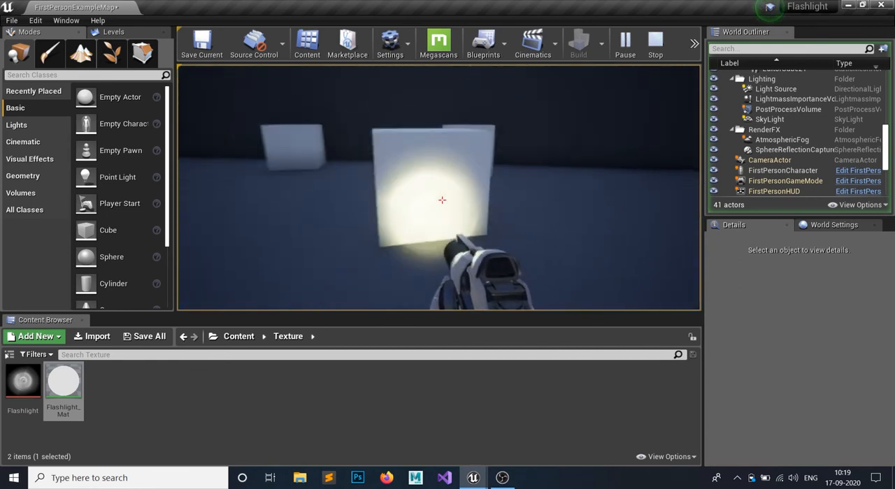
key("w")
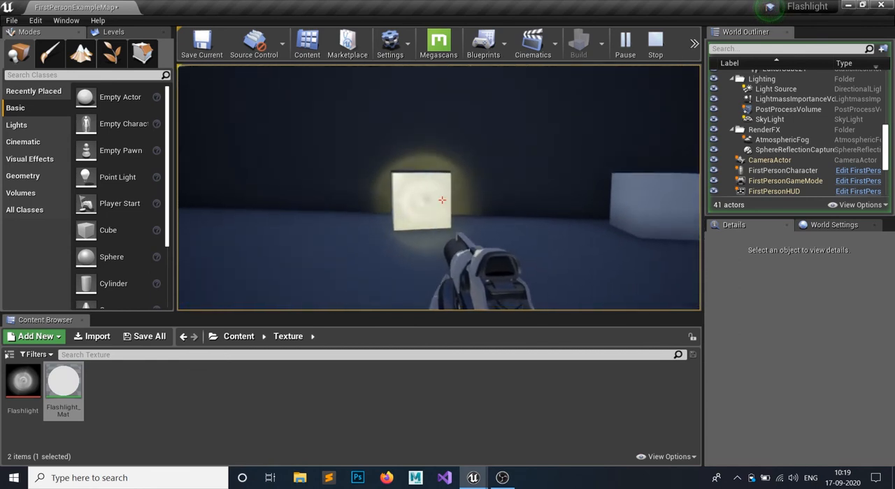
key("s")
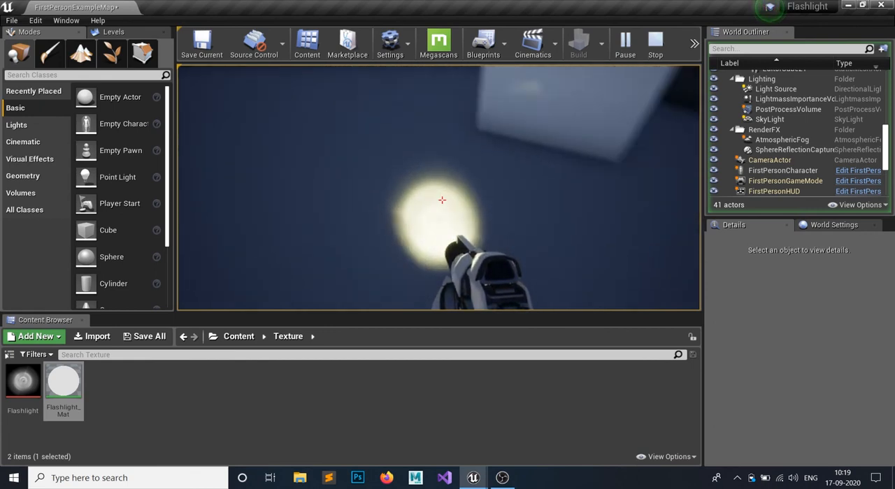
key("f")
key("f")
key("f")
key("f")
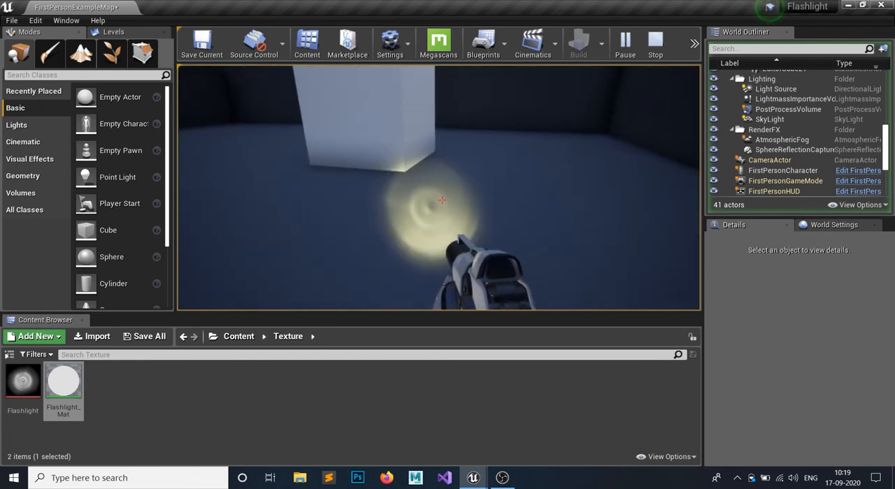
key("w")
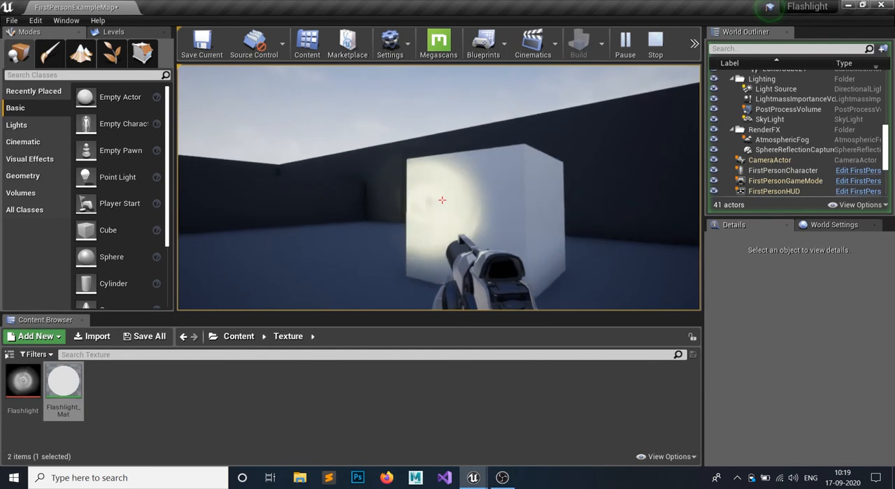
key("s")
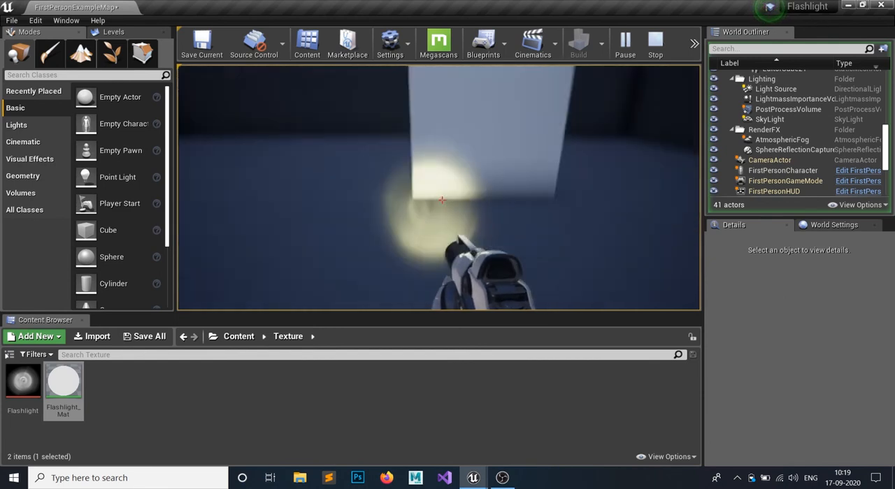
key("w")
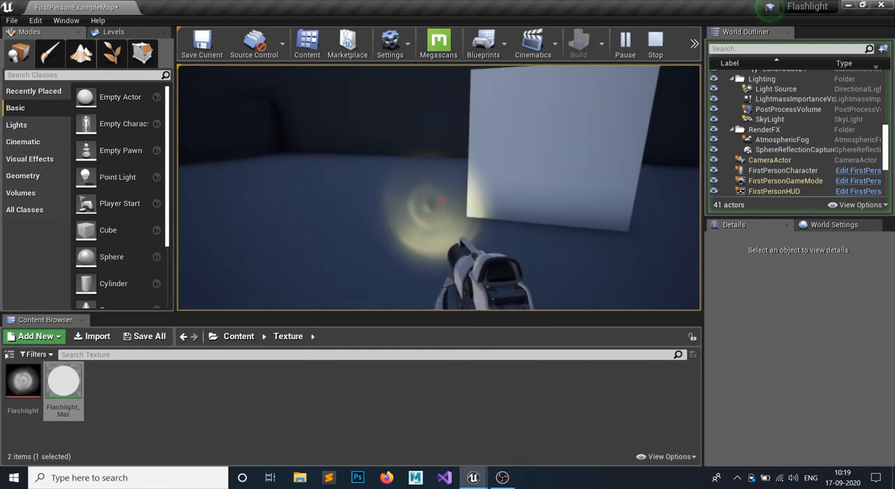
key("Escape")
- Set the SpotLight's Outer Cone Angle to 35 in FirstPersonCharacter, and compile and save the blueprint
left_click(234, 336)
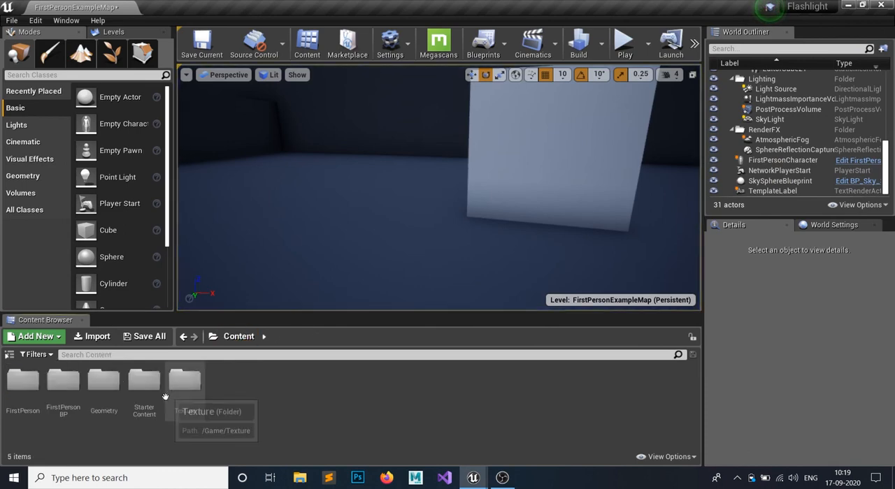
key("alt+Tab")
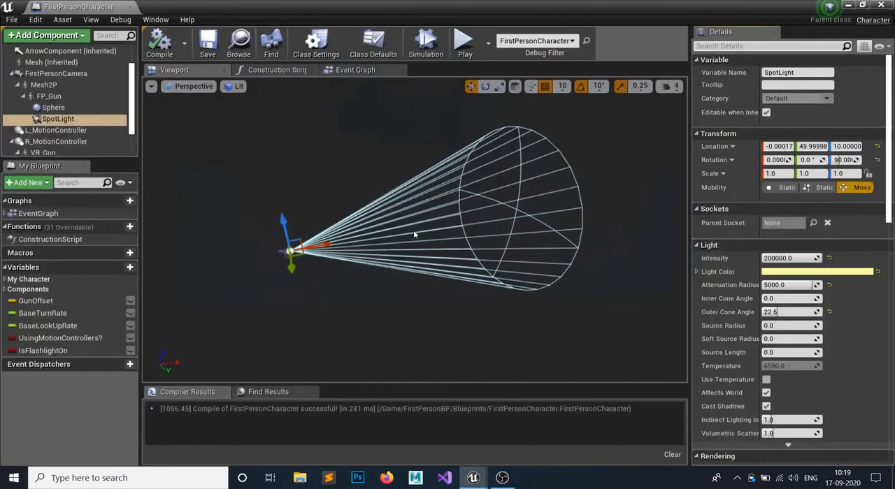
left_click_drag(777, 312, 780, 314)
left_click(783, 313)
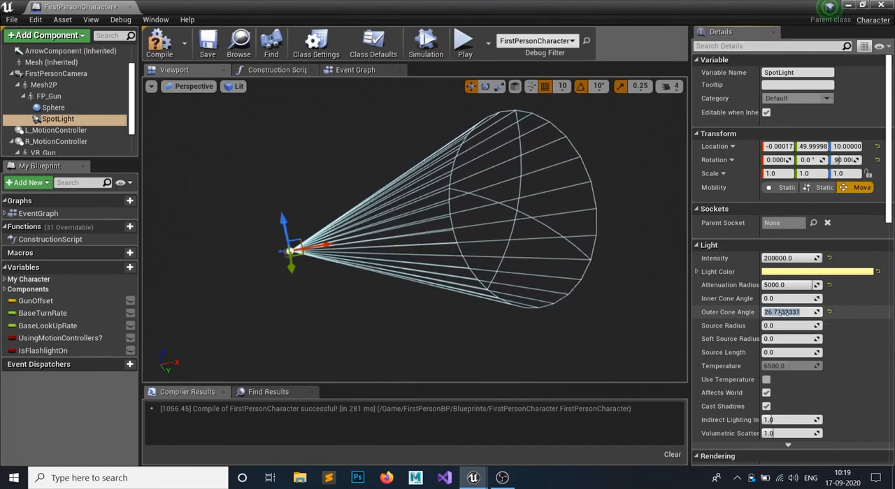
type("35")
key("Return")
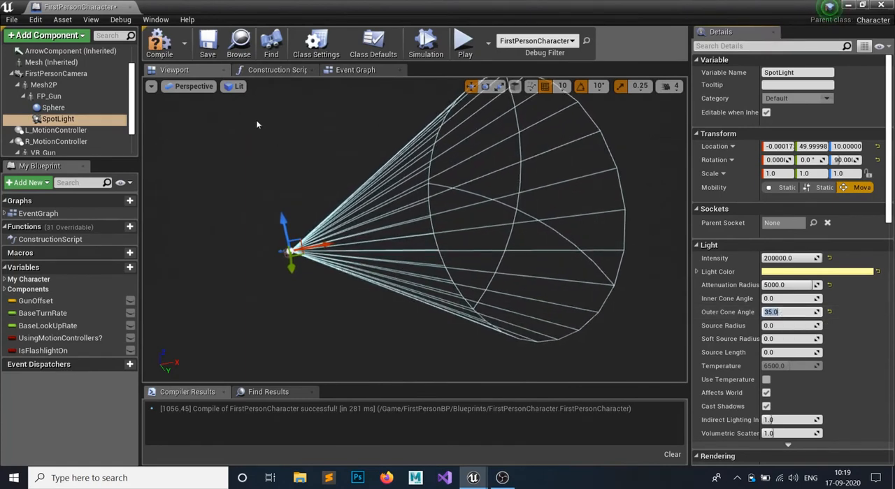
left_click(207, 44)
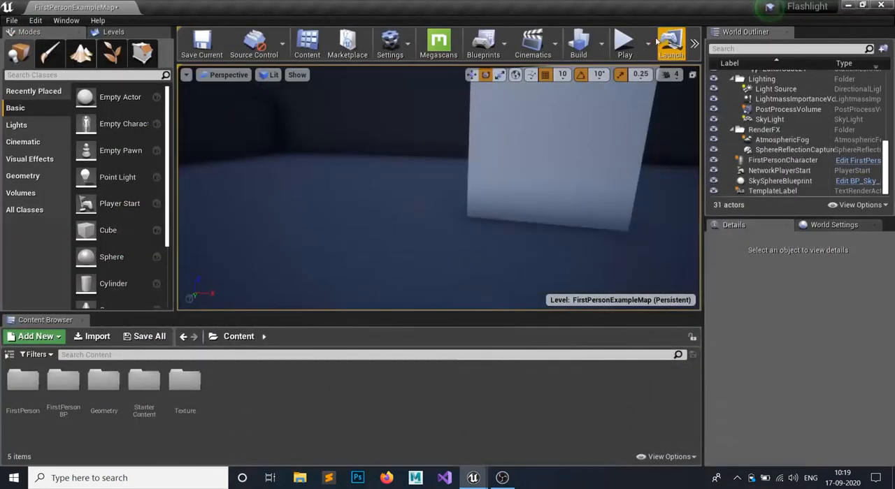
- Play the level again and toggle the flashlight to check the widened beam on walls and floor before stopping play
left_click(625, 43)
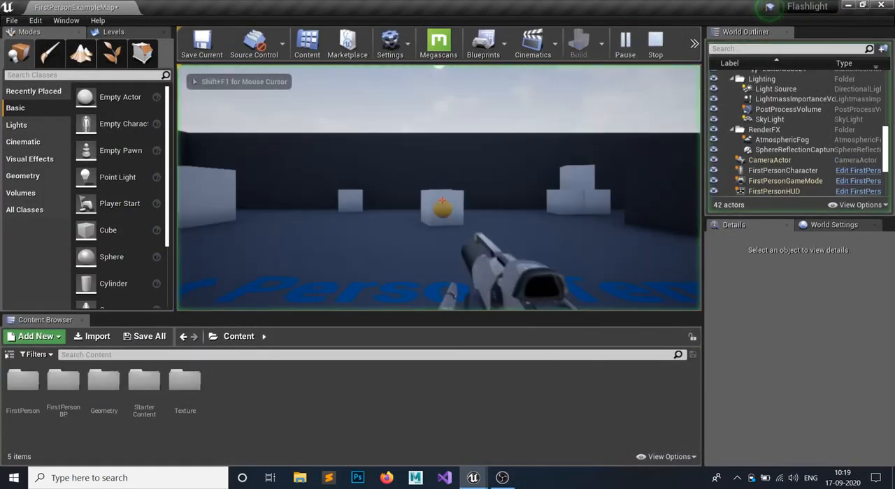
key("f")
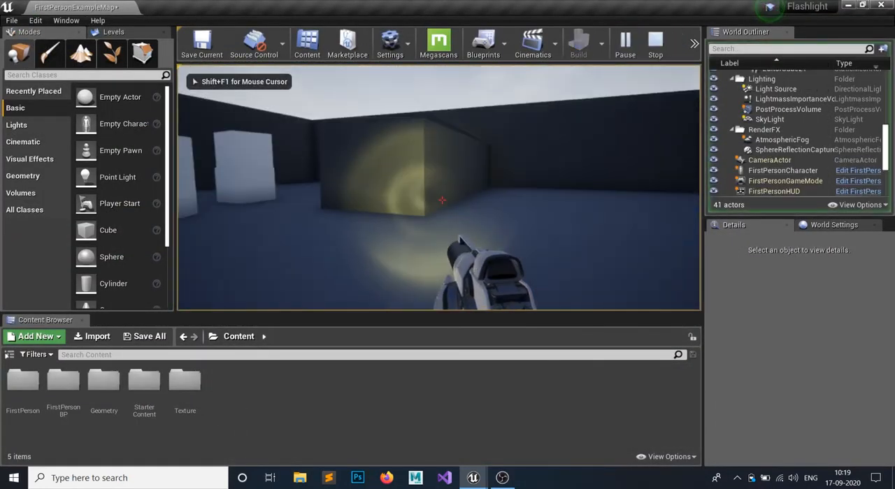
key("s")
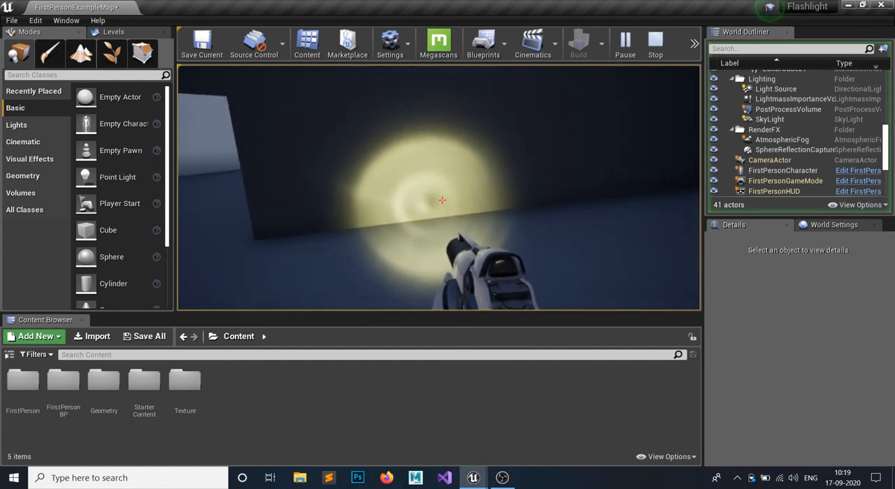
key("f")
key("f")
key("f")
key("f")
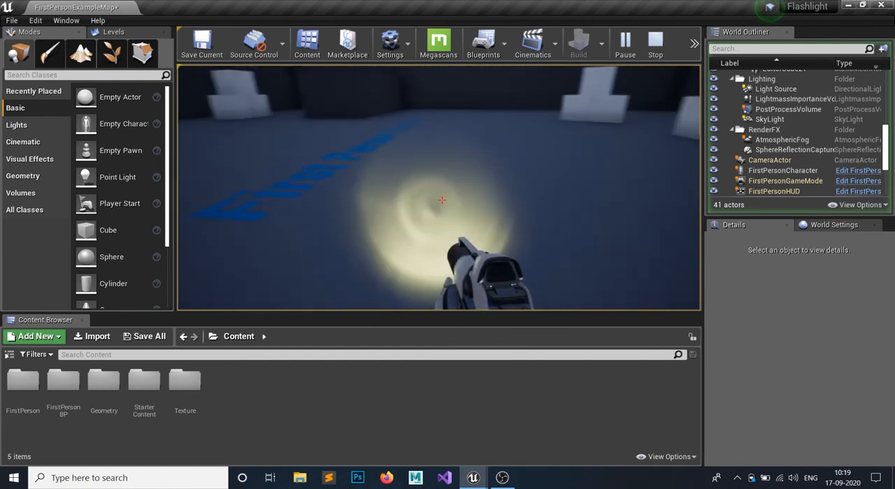
key("f")
key("f")
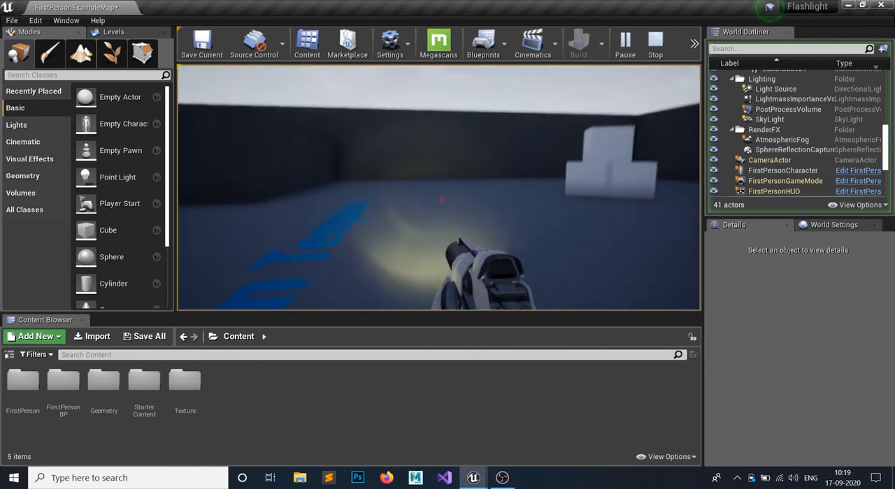
key("w")
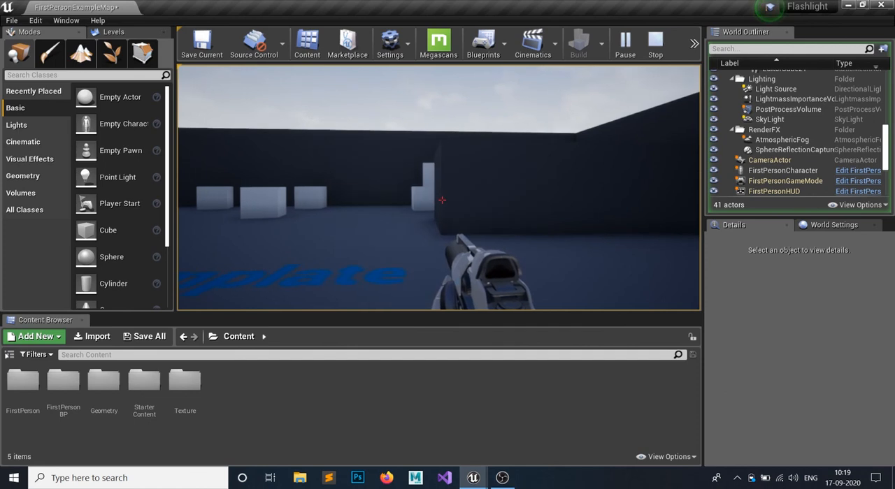
key("Escape")
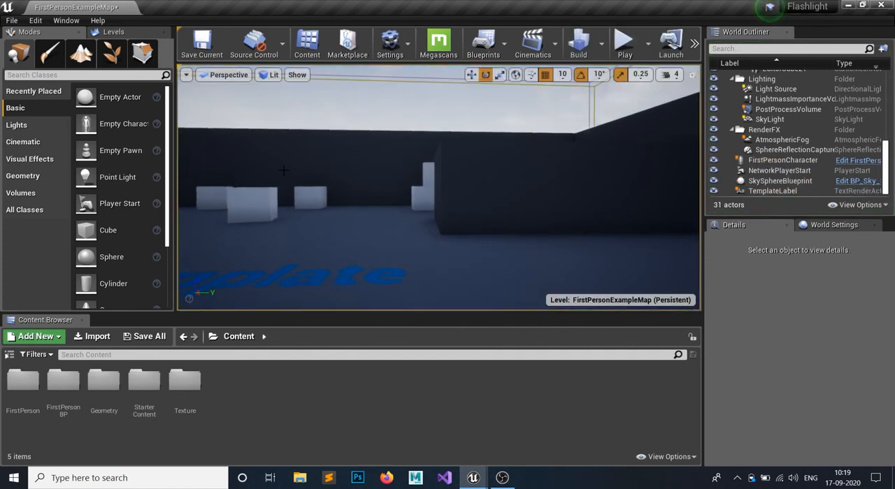